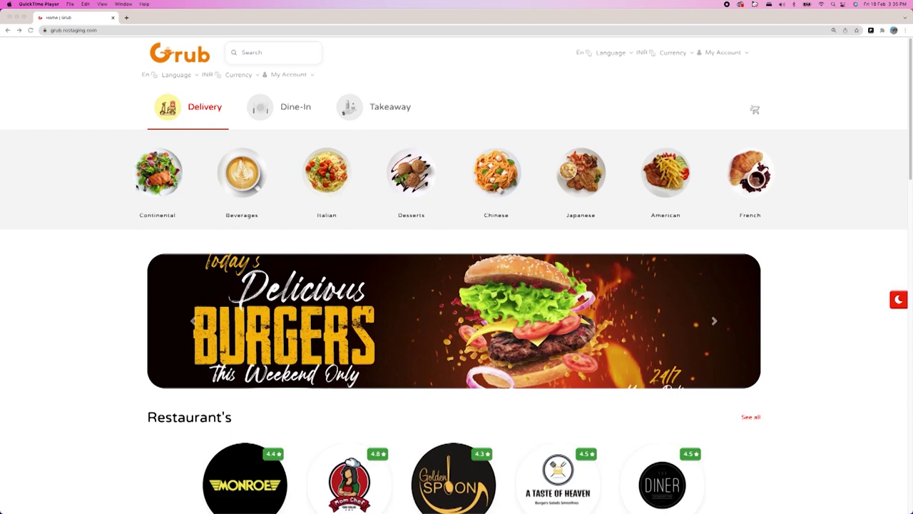
- Log in to the Grub storefront as administrator with the autofilled e-mail and password
scroll(813, 291, down, 4)
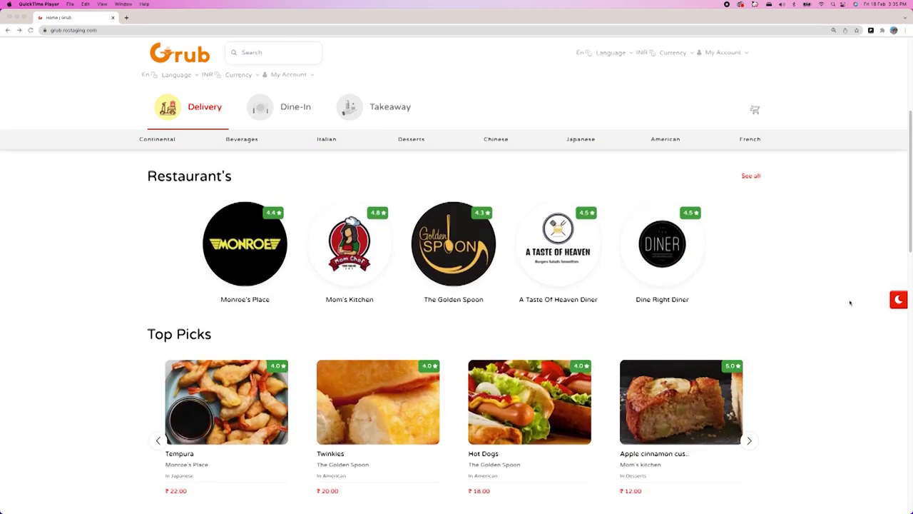
scroll(850, 303, down, 5)
scroll(850, 303, up, 8)
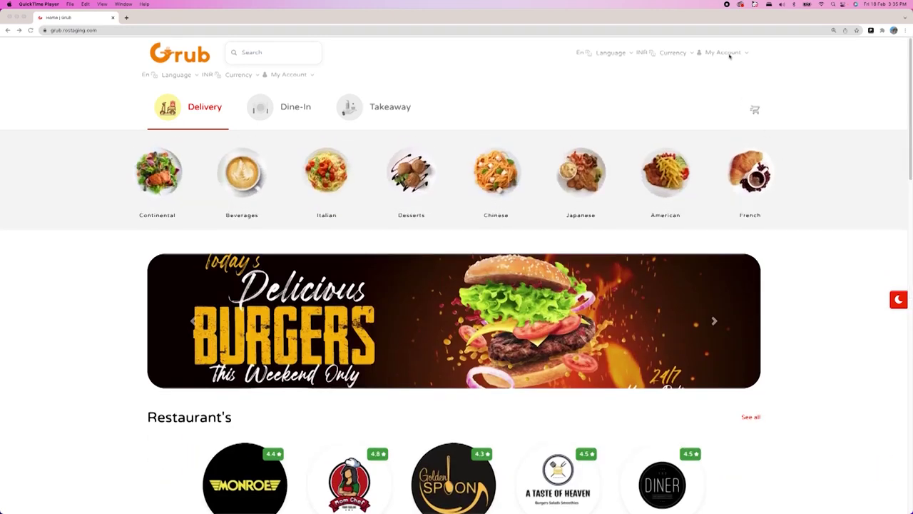
click(724, 52)
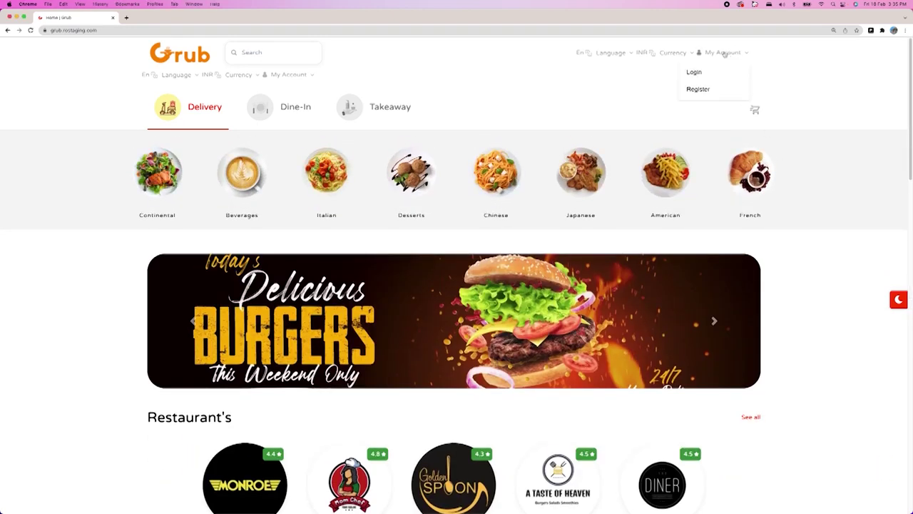
click(694, 72)
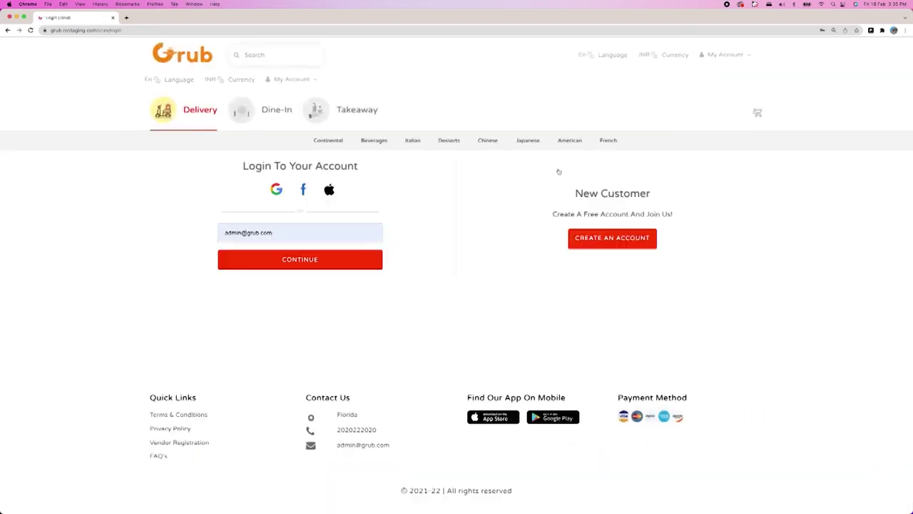
click(311, 259)
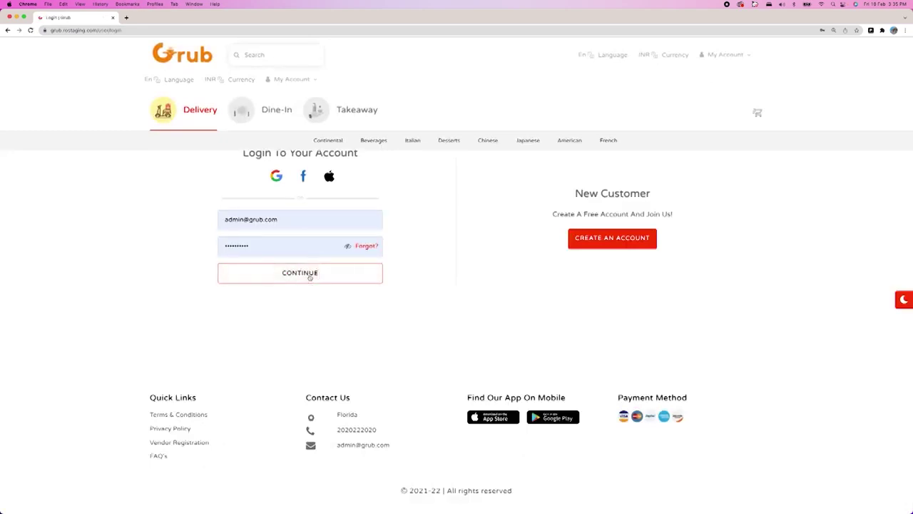
click(310, 275)
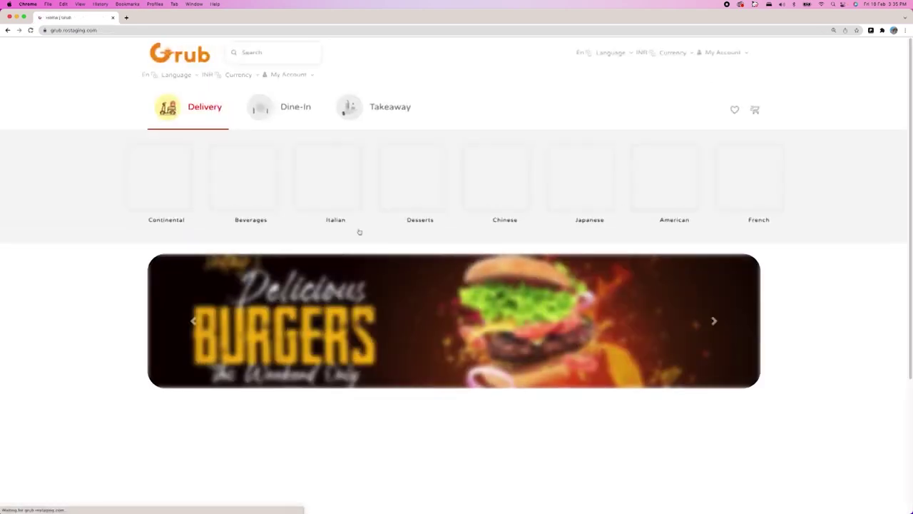
click(729, 53)
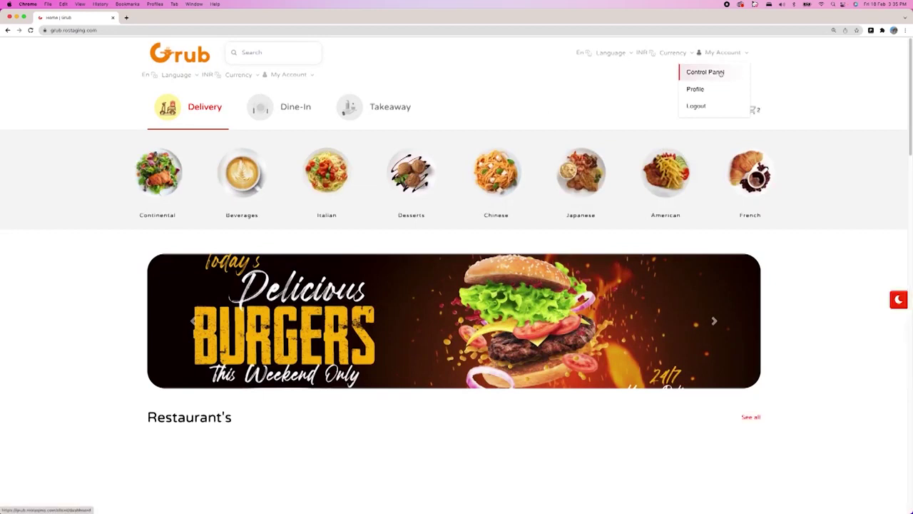
- Enter the Control Panel, look over the dashboard and organization Profile, then go to Customize
click(721, 72)
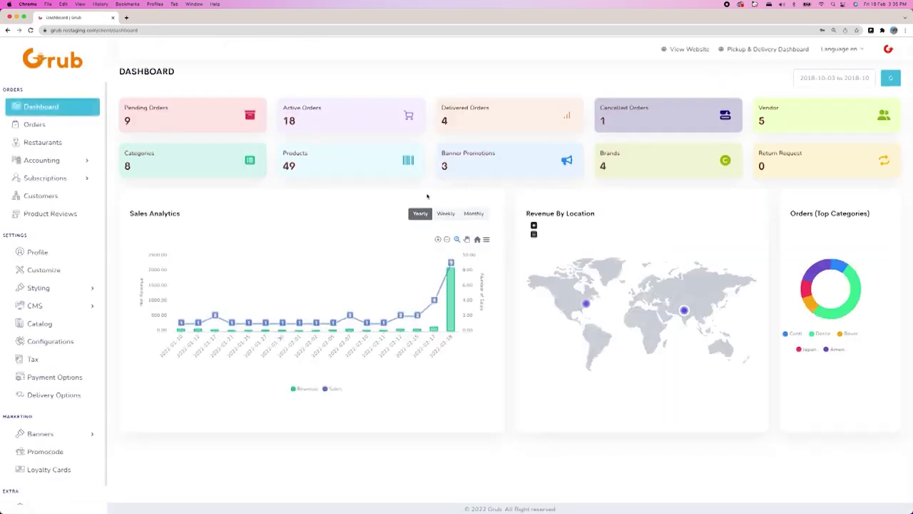
scroll(39, 251, down, 1)
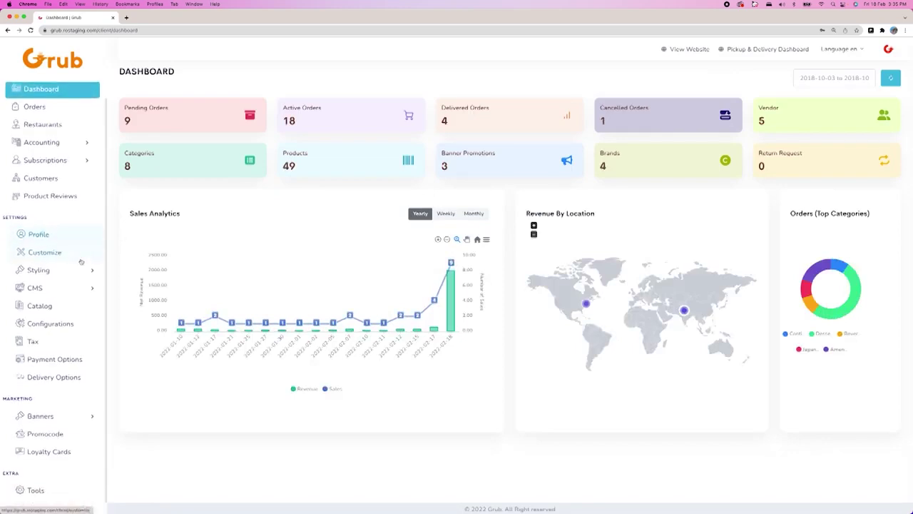
click(39, 232)
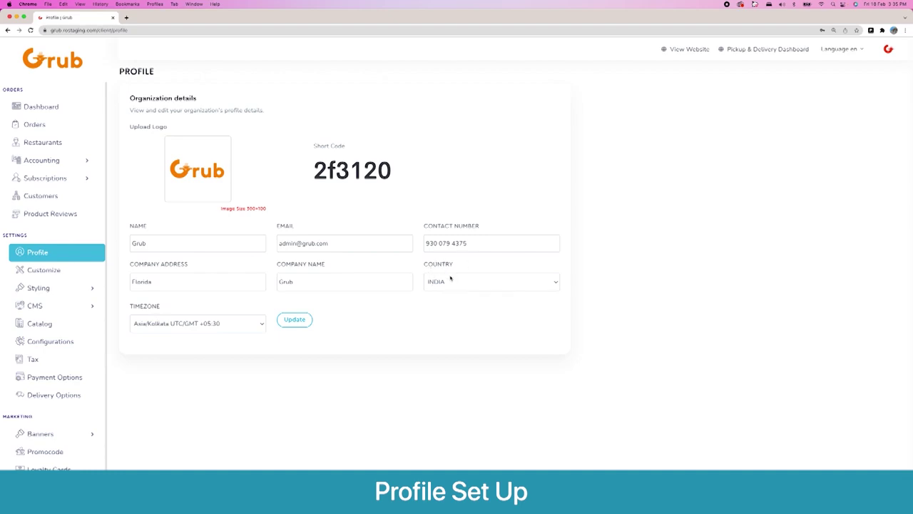
click(50, 271)
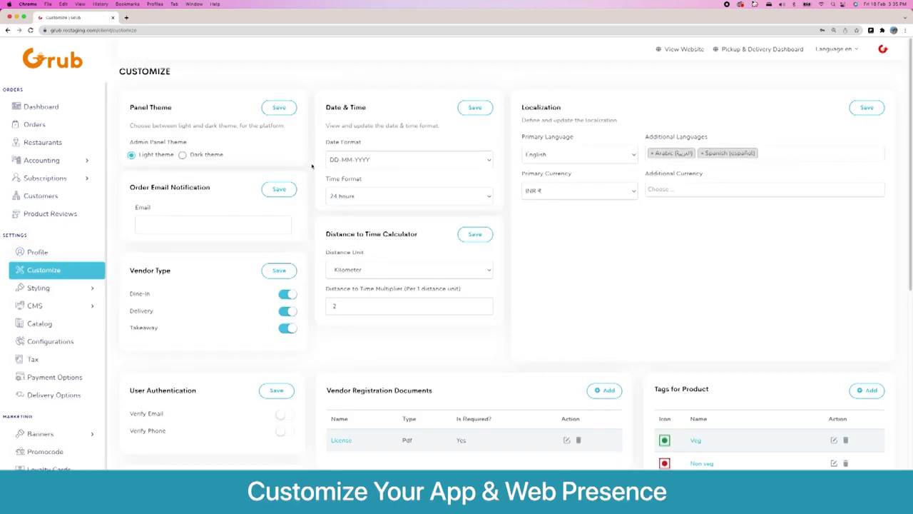
- Save the Dark panel theme, then switch back and save Light instead
click(182, 155)
click(278, 108)
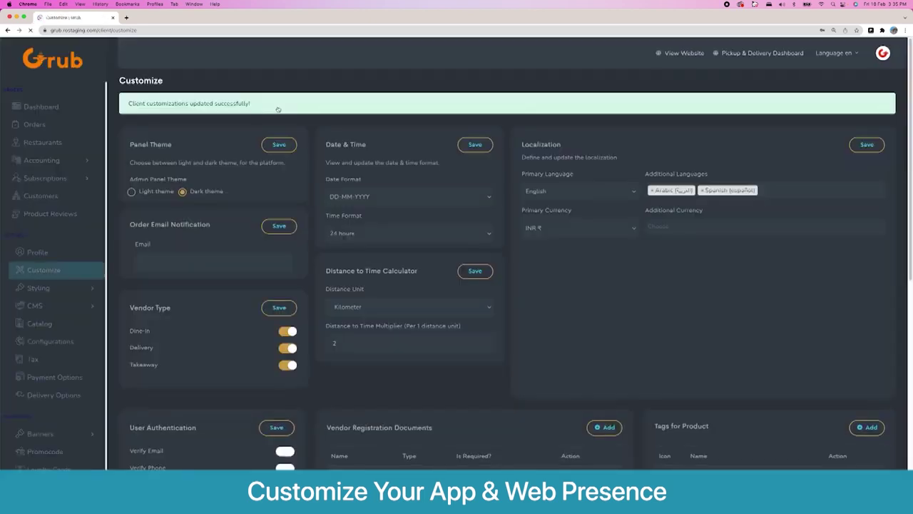
click(132, 191)
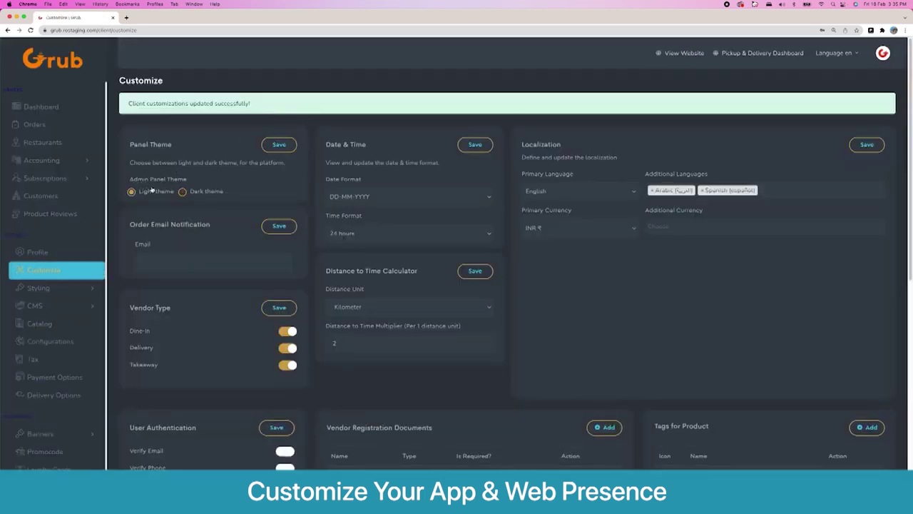
click(271, 147)
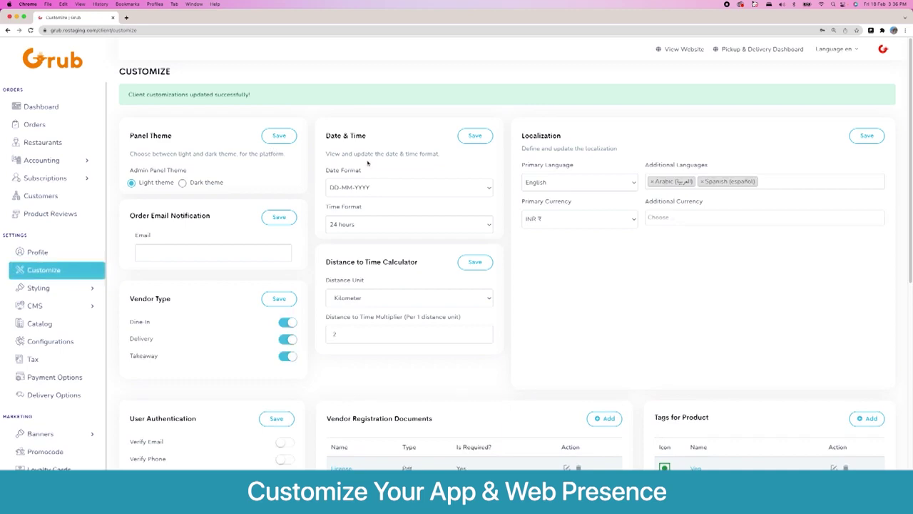
- Keep English as primary language and leave the additional languages list unchanged
click(596, 186)
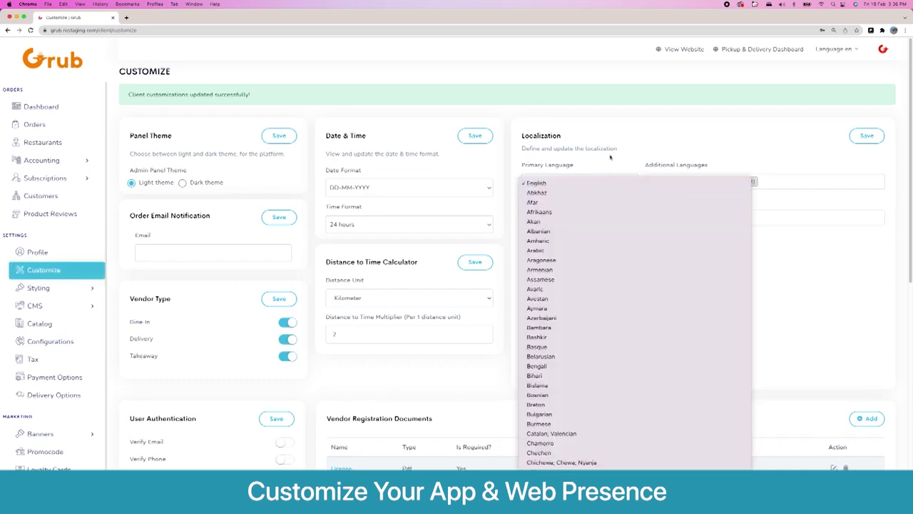
click(593, 182)
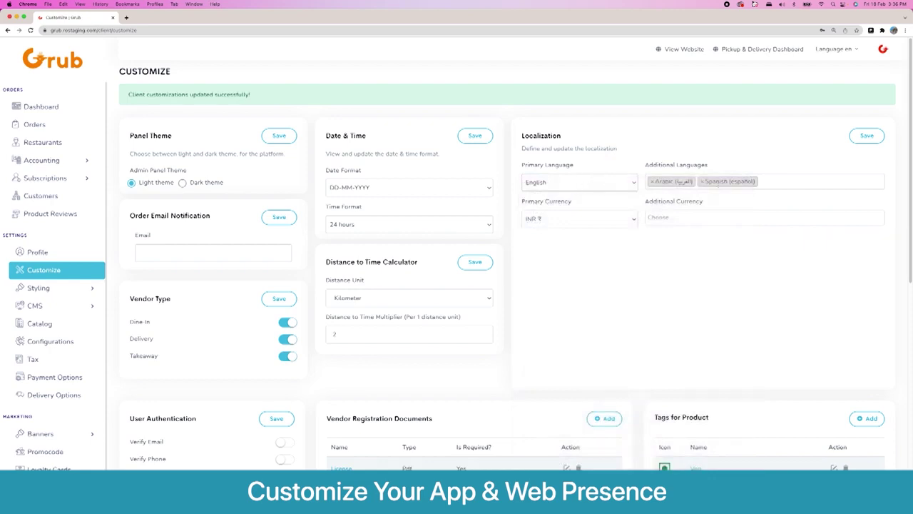
click(780, 185)
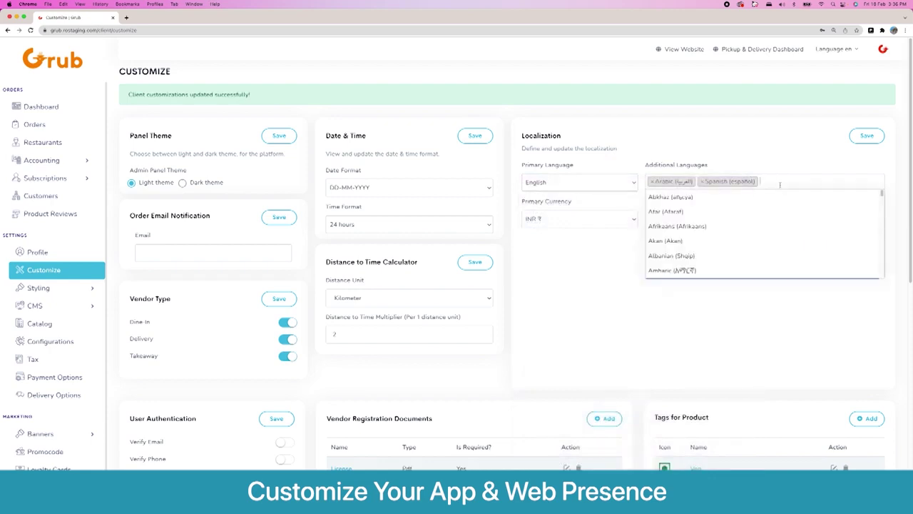
scroll(749, 239, down, 10)
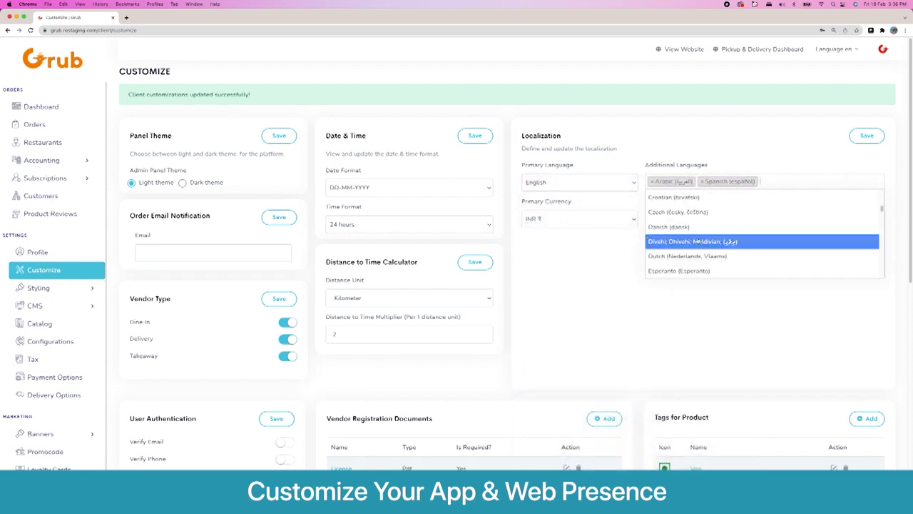
click(605, 253)
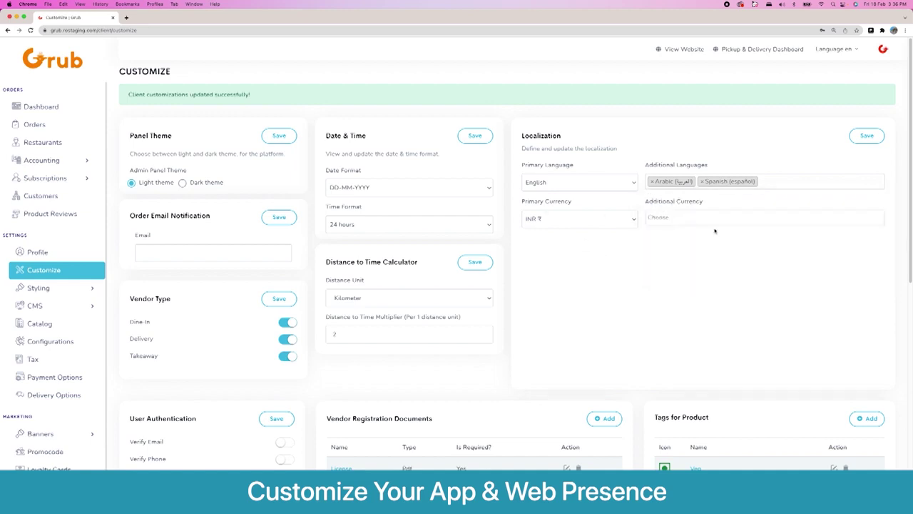
- Add AED and AFN as additional currencies, then remove both again
click(685, 217)
click(674, 235)
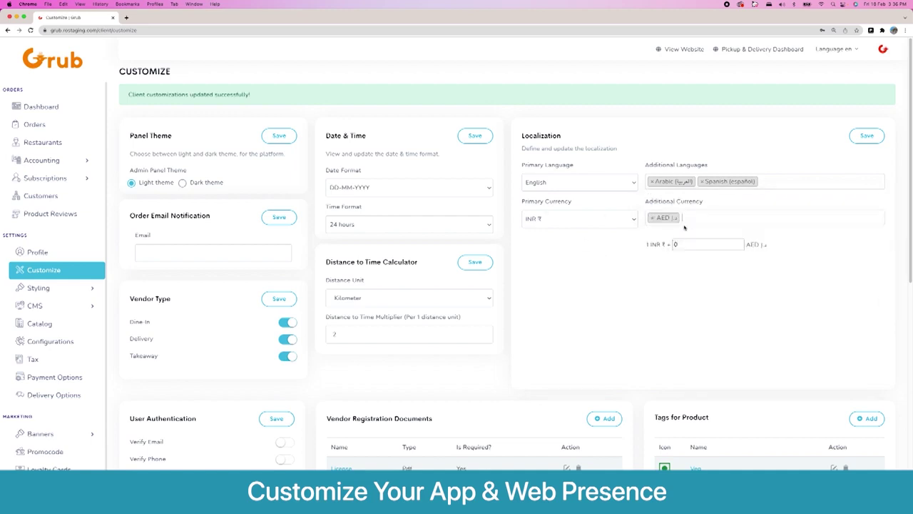
click(699, 220)
click(690, 249)
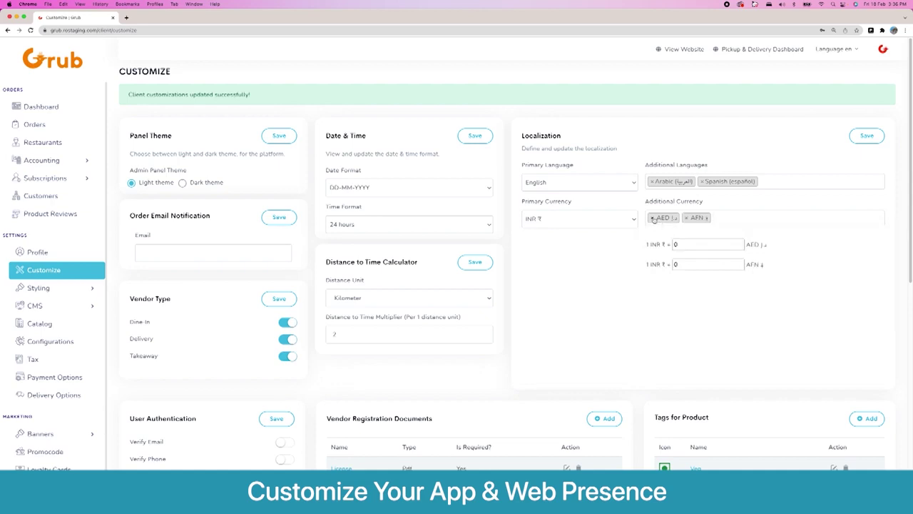
click(652, 218)
click(652, 218)
click(616, 253)
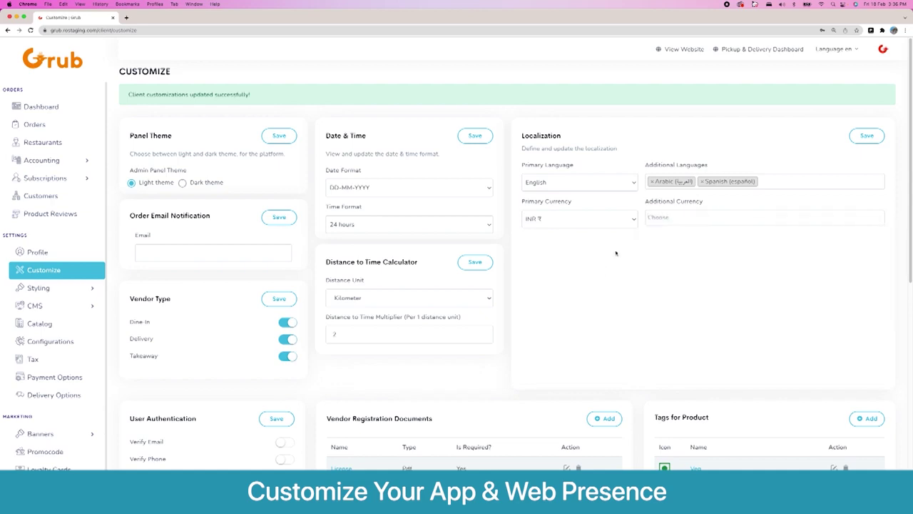
scroll(364, 288, down, 2)
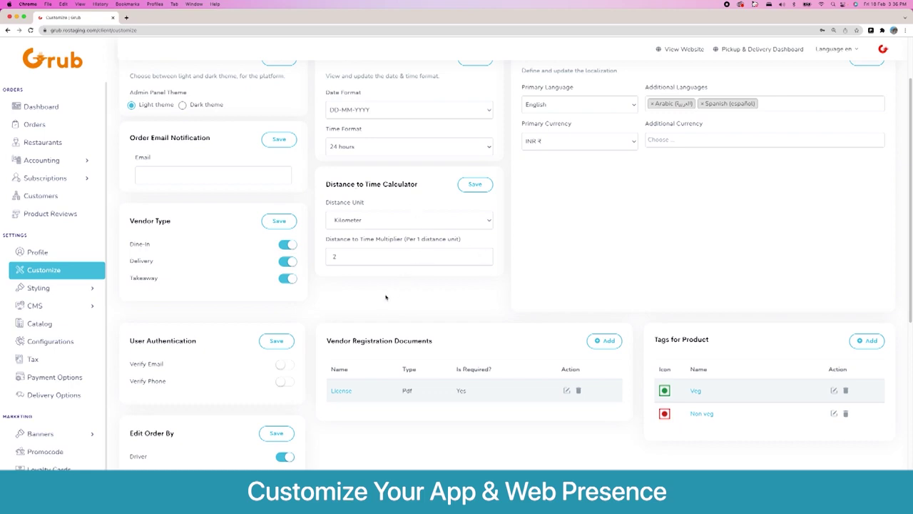
scroll(379, 307, down, 2)
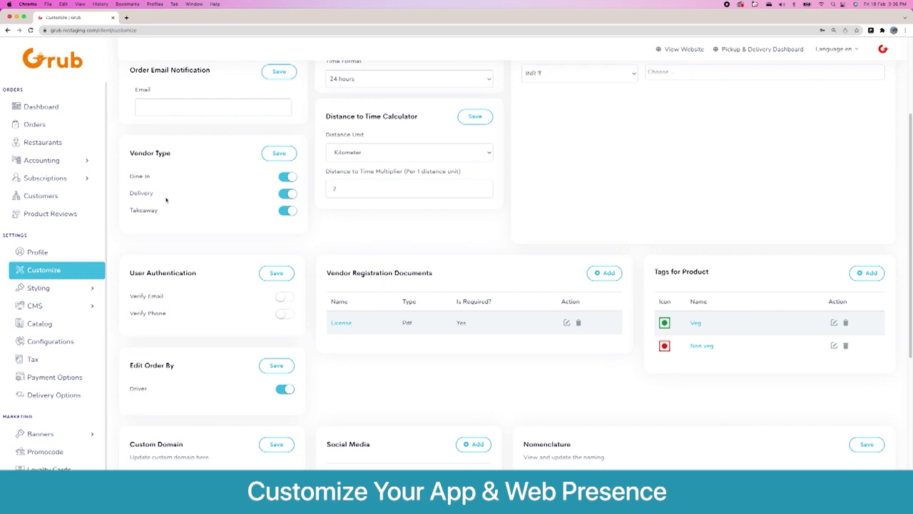
scroll(228, 239, down, 3)
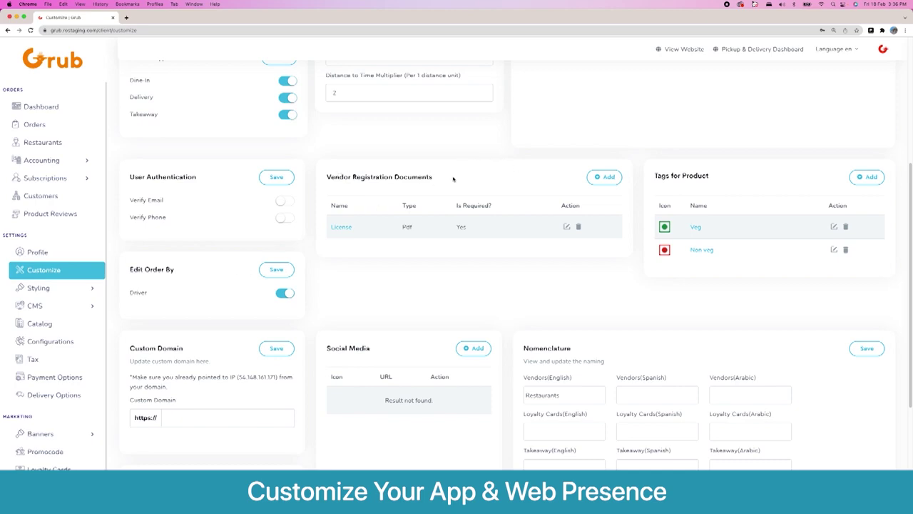
click(606, 178)
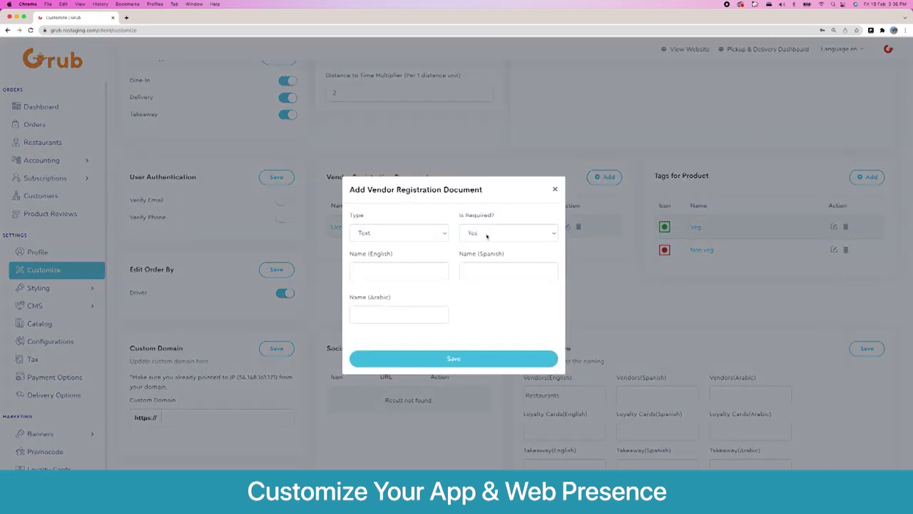
click(432, 241)
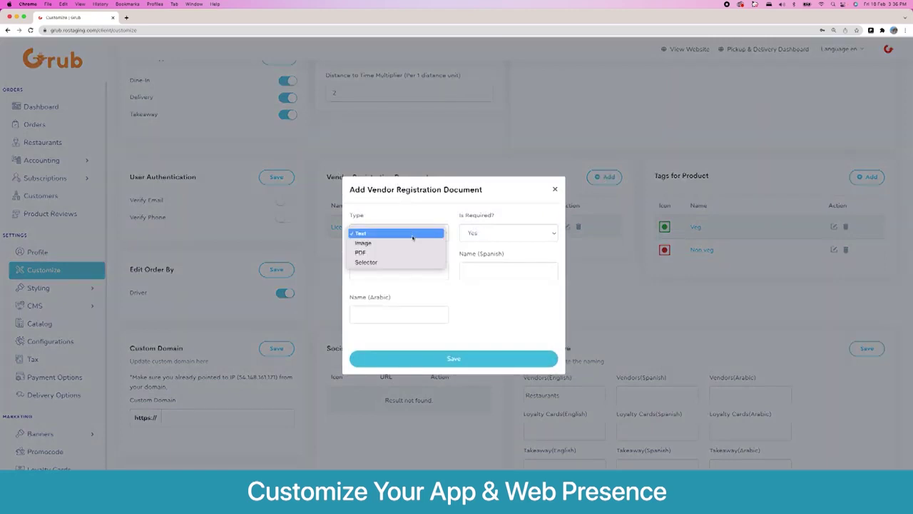
click(397, 262)
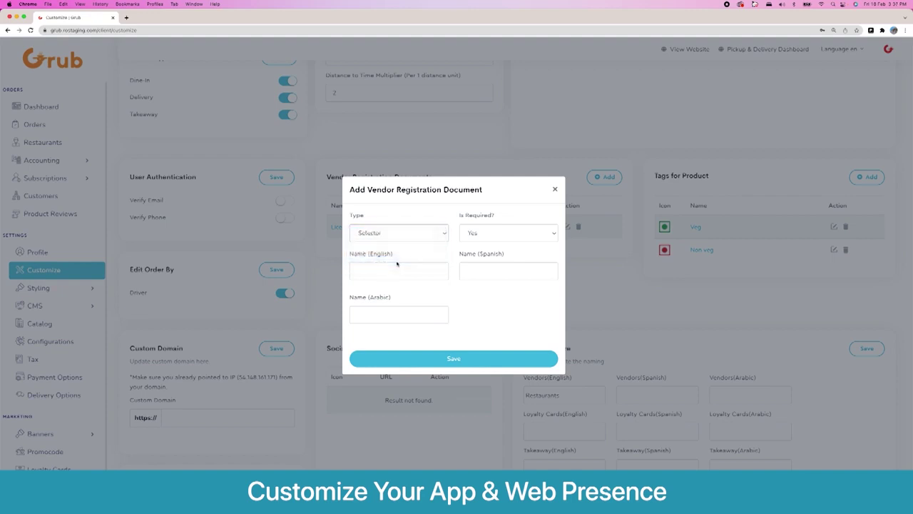
click(389, 265)
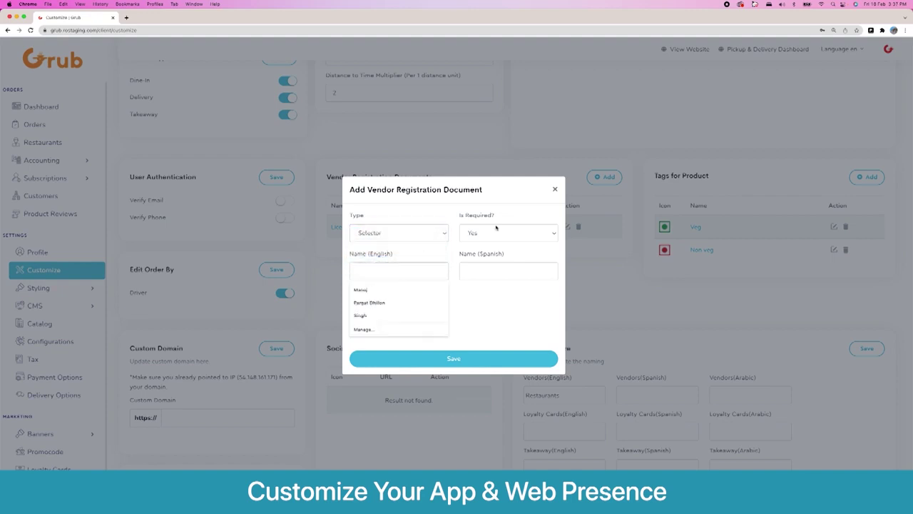
click(555, 189)
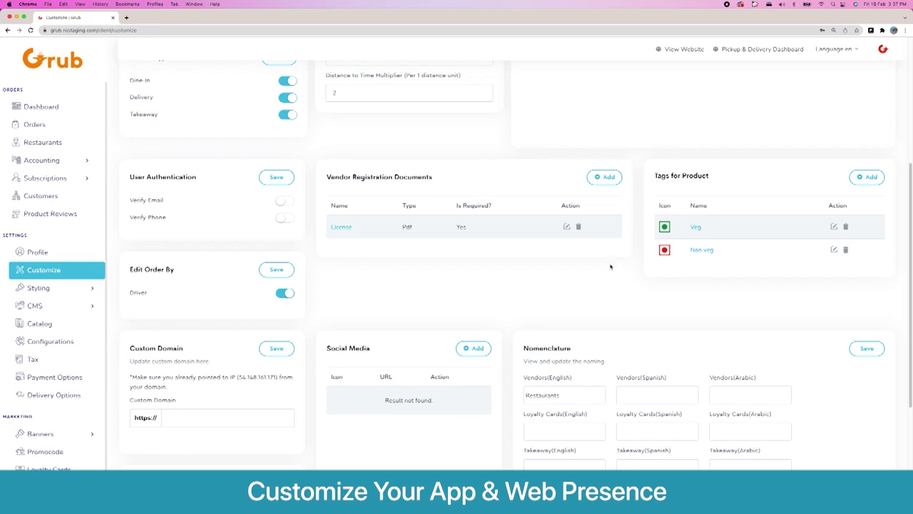
- Open the social media link form with Facebook icon, dismiss it unsaved, and scroll through Customize
scroll(609, 264, down, 5)
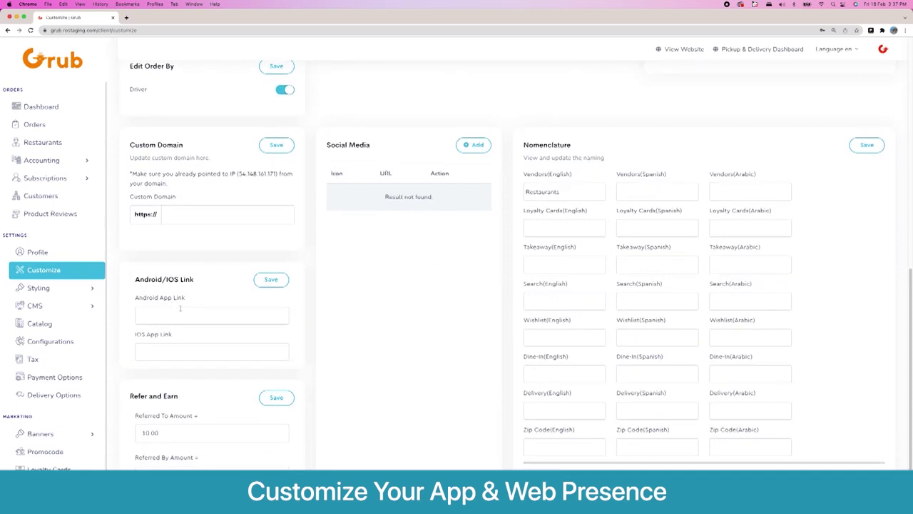
click(476, 146)
click(425, 261)
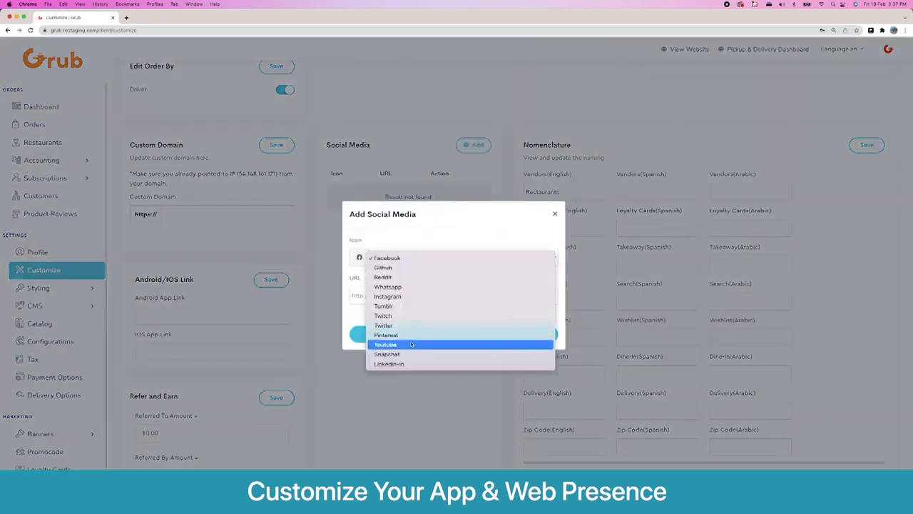
click(432, 234)
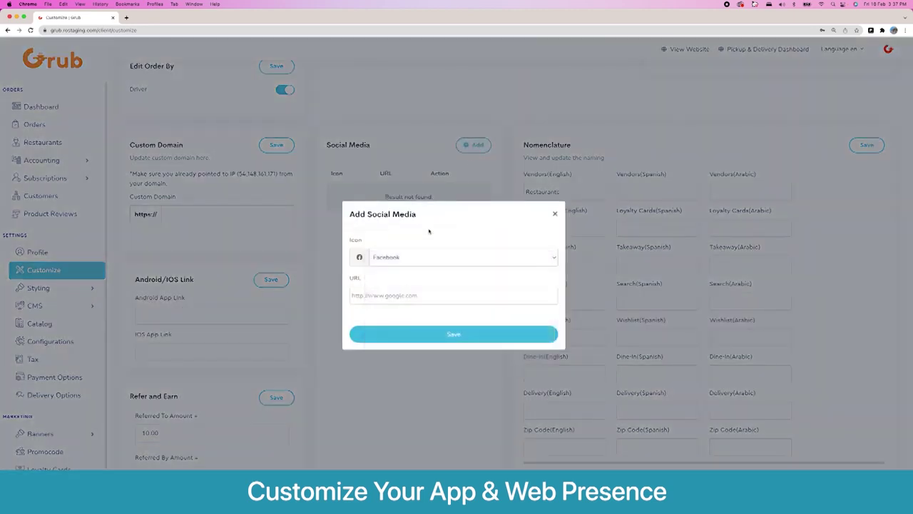
click(555, 214)
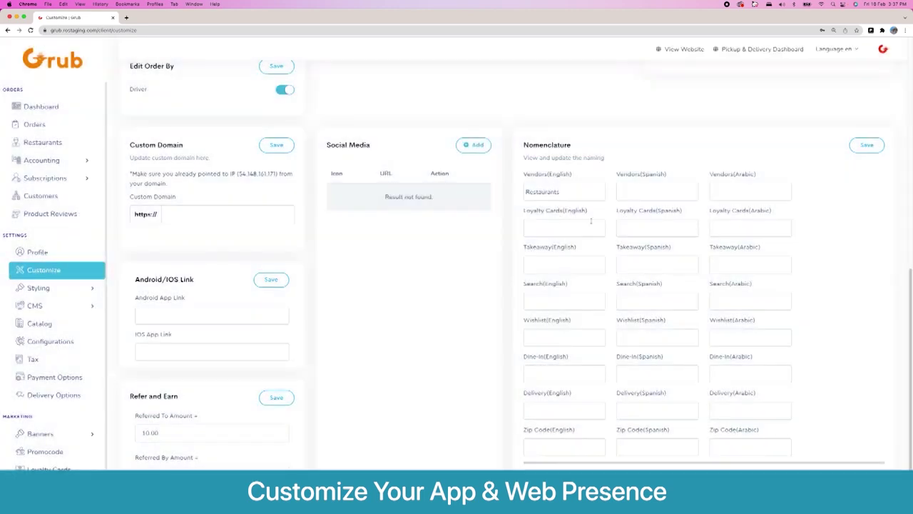
scroll(557, 187, up, 5)
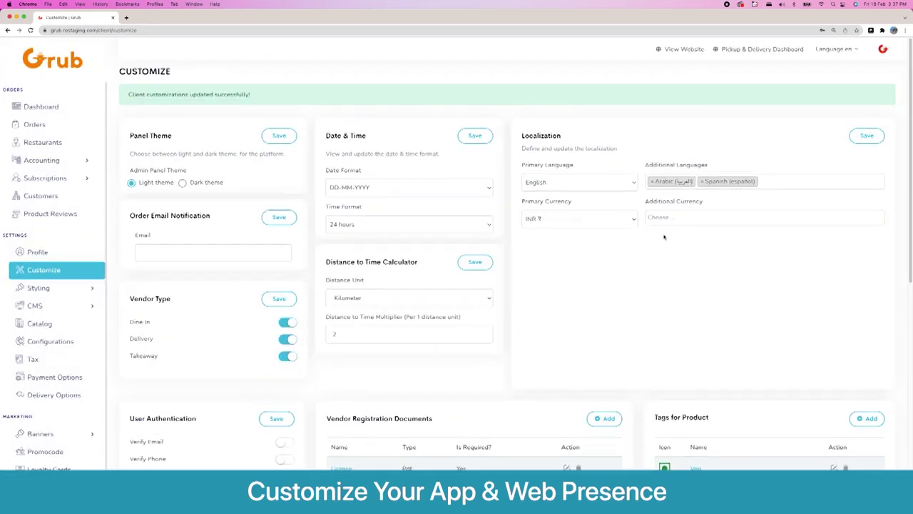
scroll(645, 311, down, 2)
scroll(646, 310, down, 2)
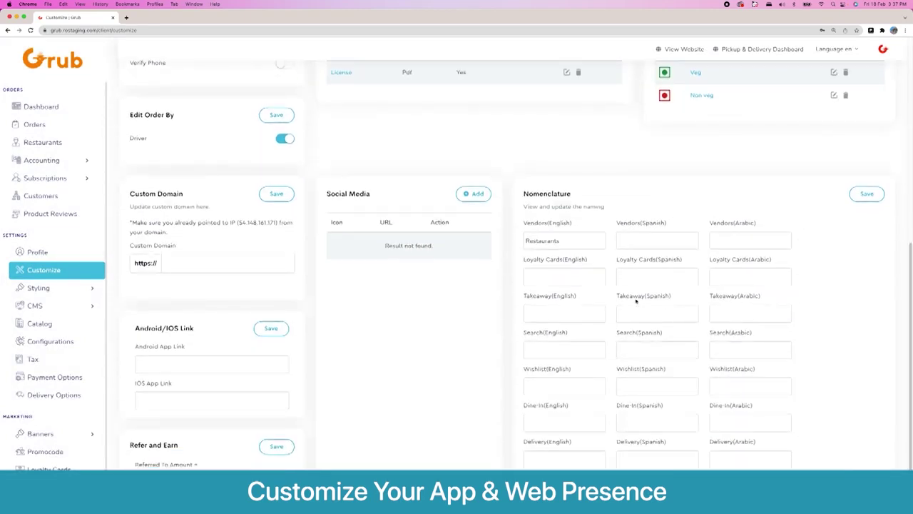
scroll(637, 301, down, 2)
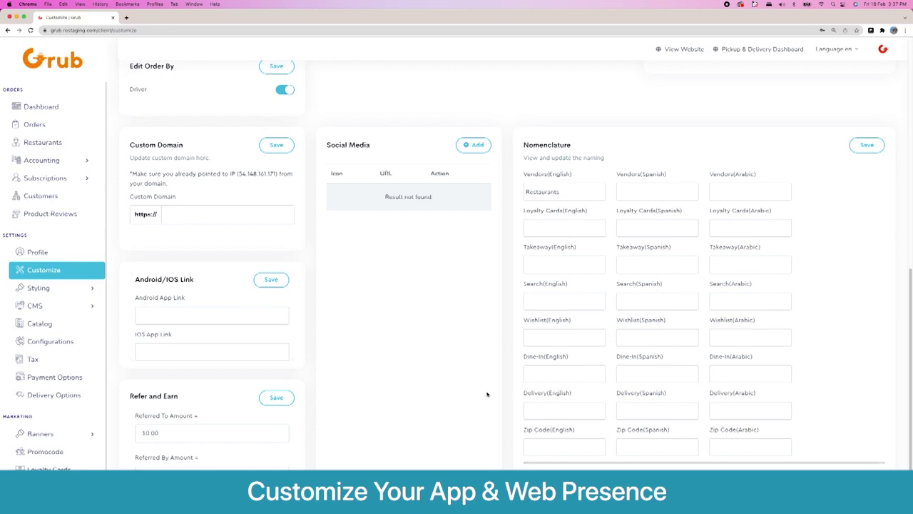
- In App Styling, try the third and second Home Page Style layouts, ending on the fourth
click(62, 289)
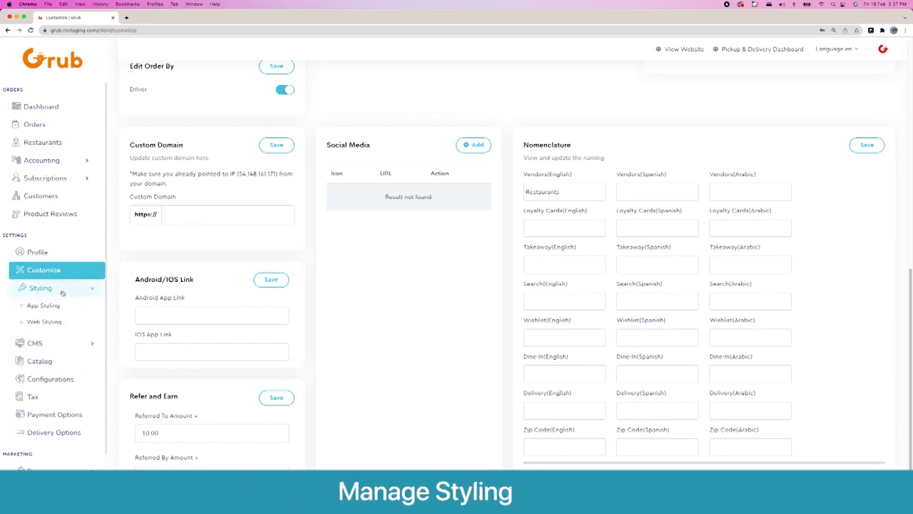
click(54, 305)
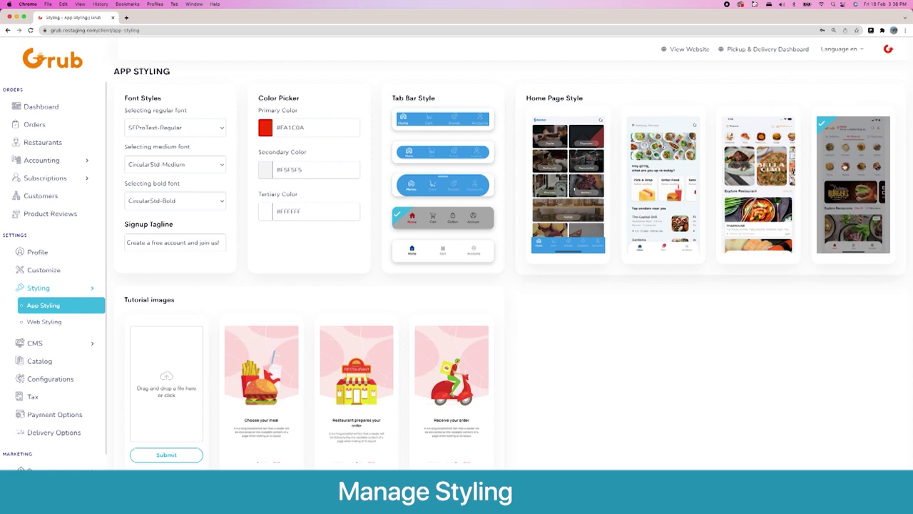
click(748, 169)
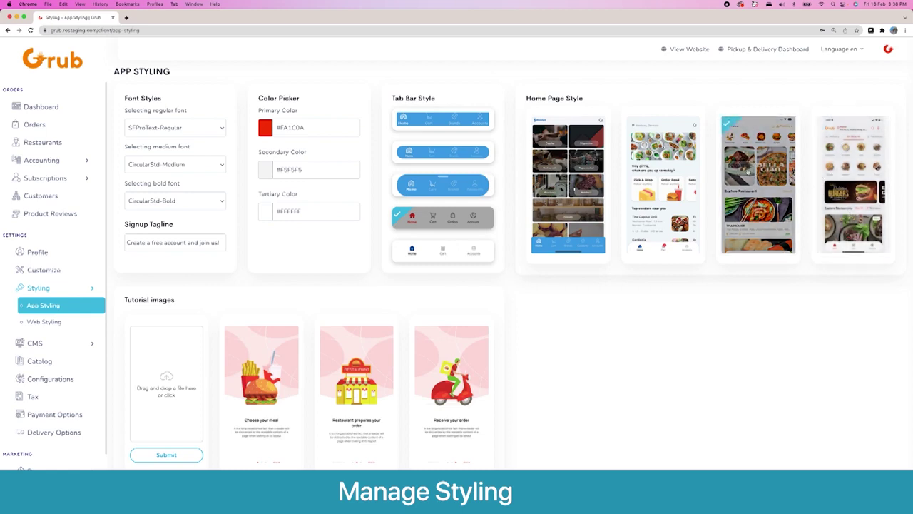
click(677, 179)
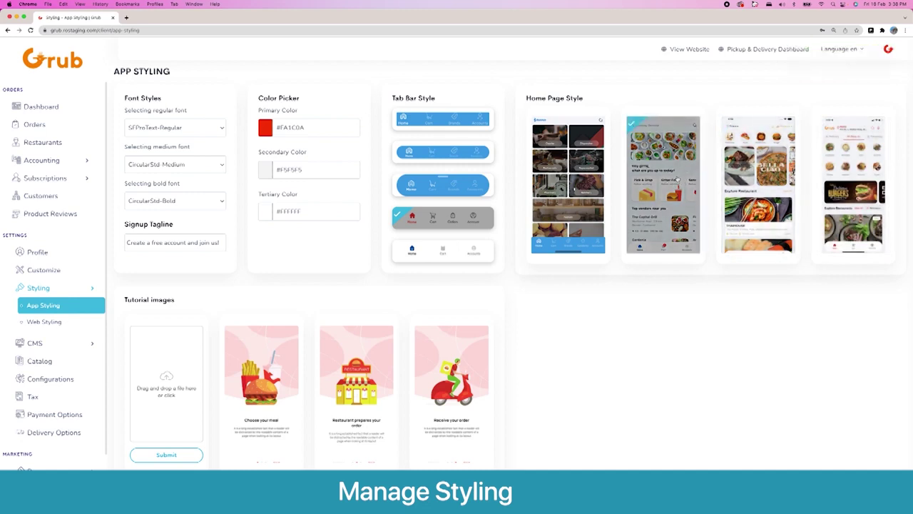
click(850, 177)
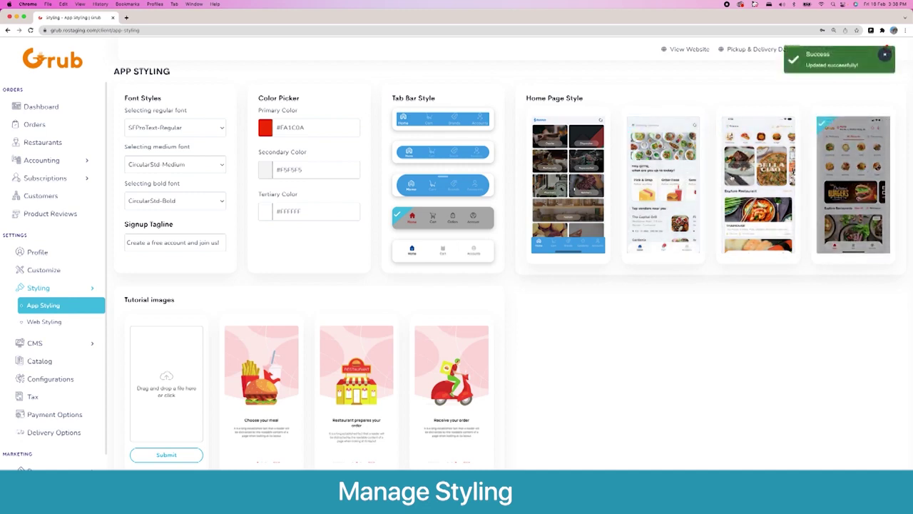
mouse_move(278, 352)
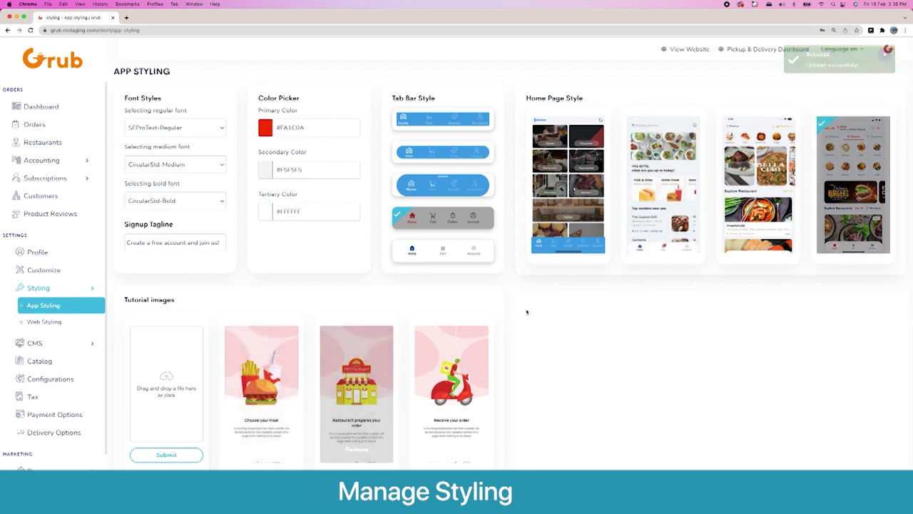
- Open Web Styling and scroll down to the Home Page sections list
click(44, 322)
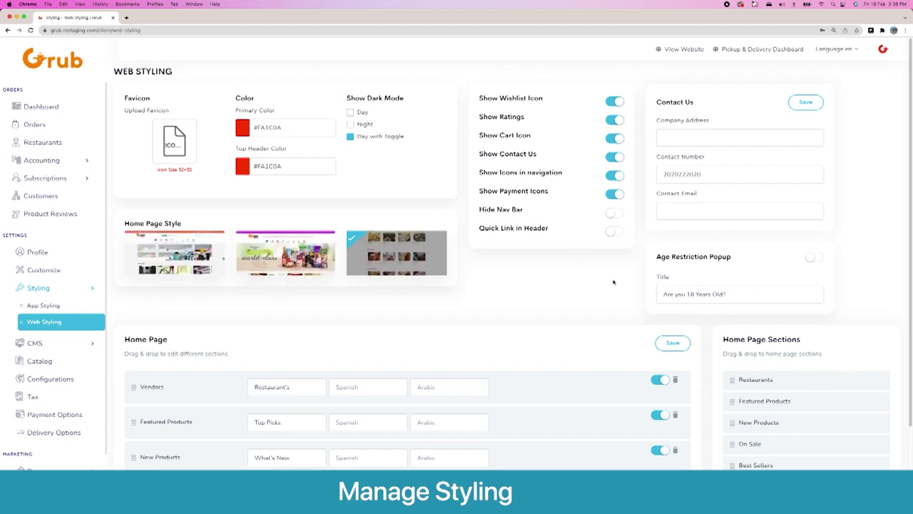
scroll(620, 218, down, 1)
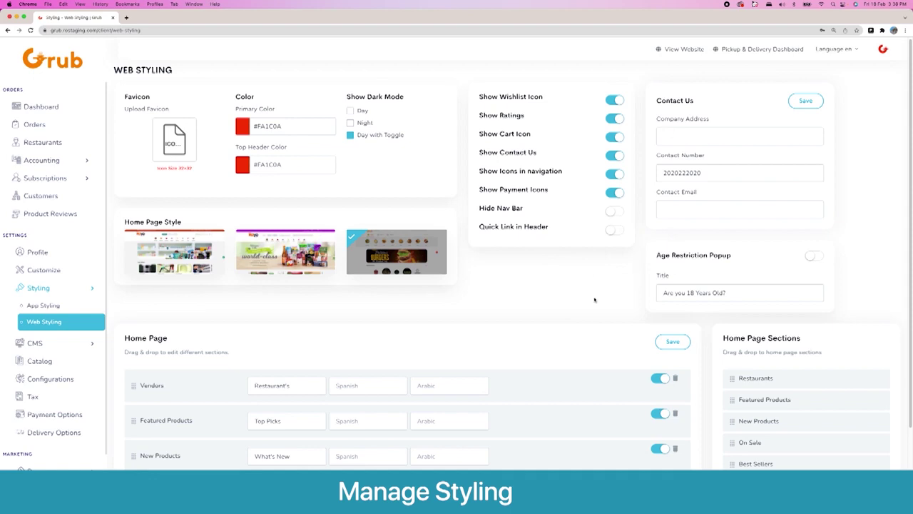
scroll(594, 300, down, 3)
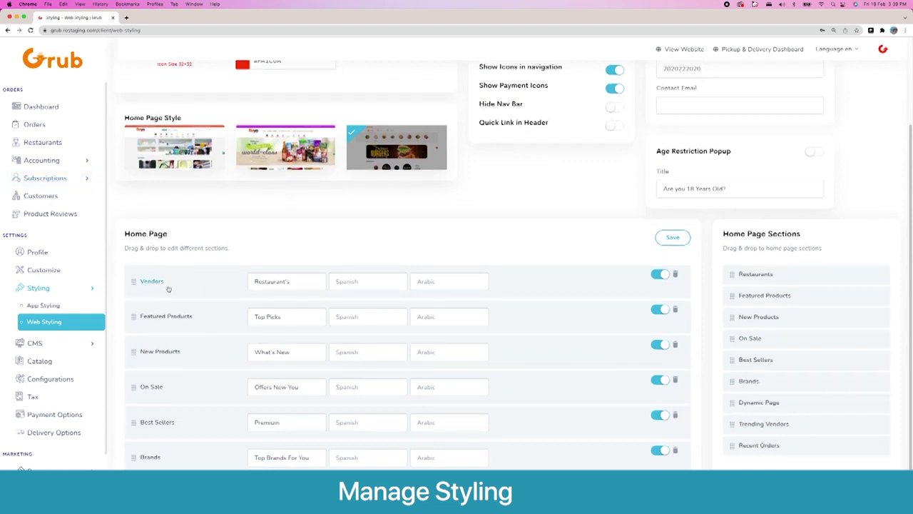
- View the live website's home page in a new tab, then return to the Web Styling tab
click(691, 49)
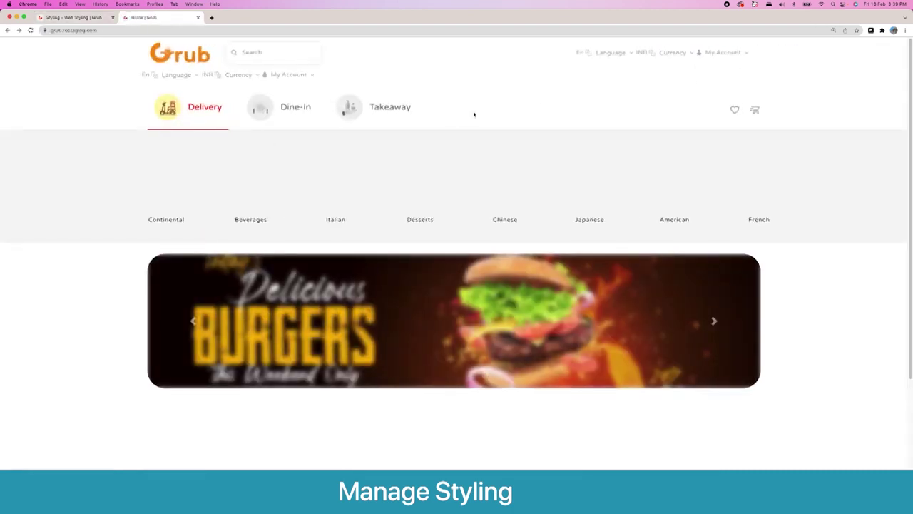
scroll(433, 141, down, 5)
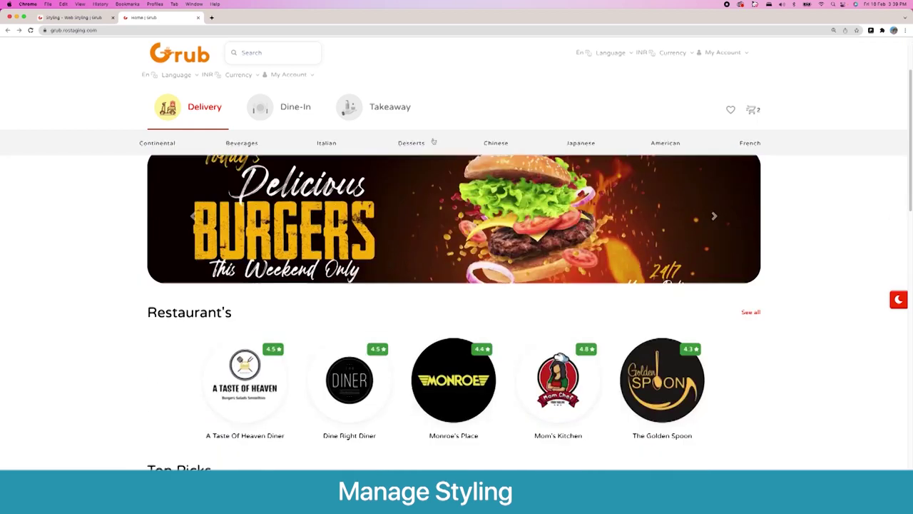
scroll(183, 272, down, 10)
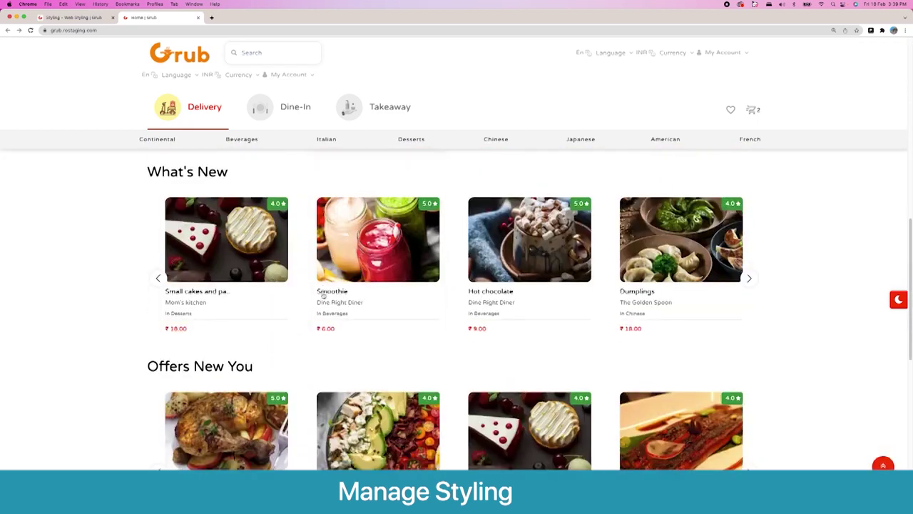
click(80, 18)
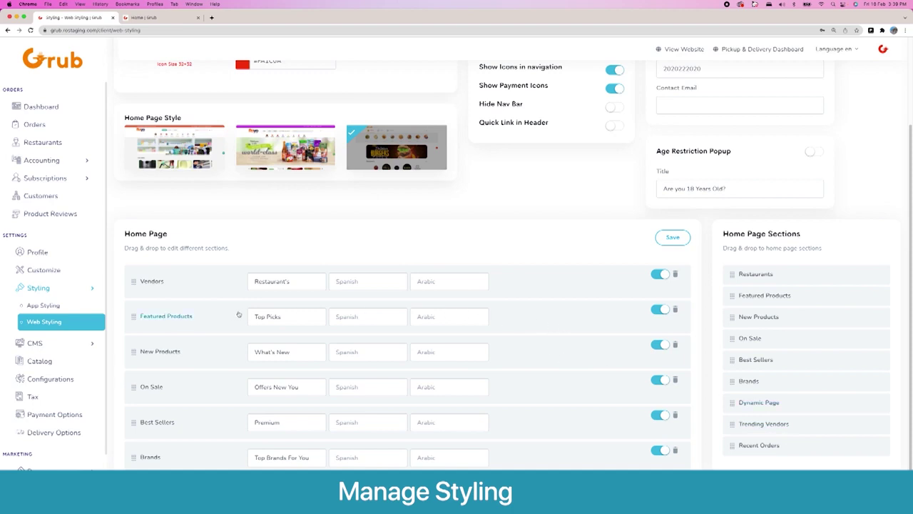
- In CMS Pages, select Privacy Policy, then Vendor Registration, and open its public page
click(36, 343)
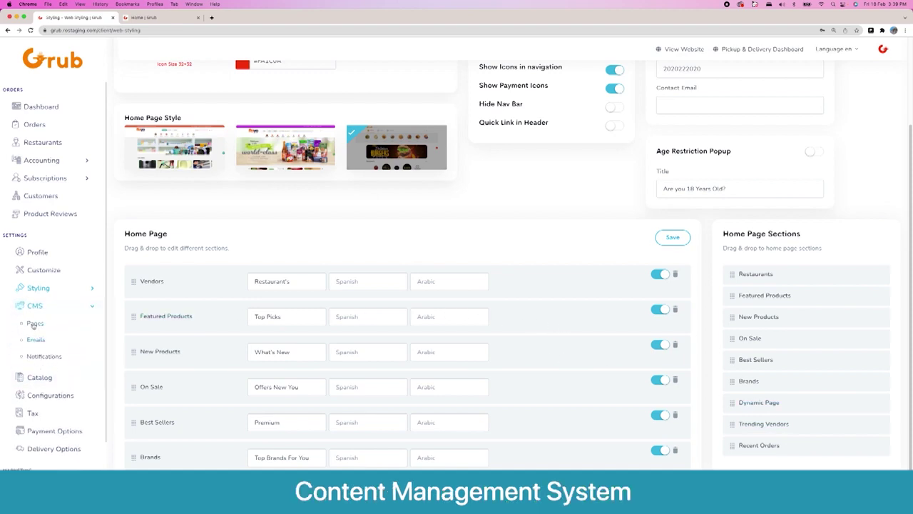
click(35, 323)
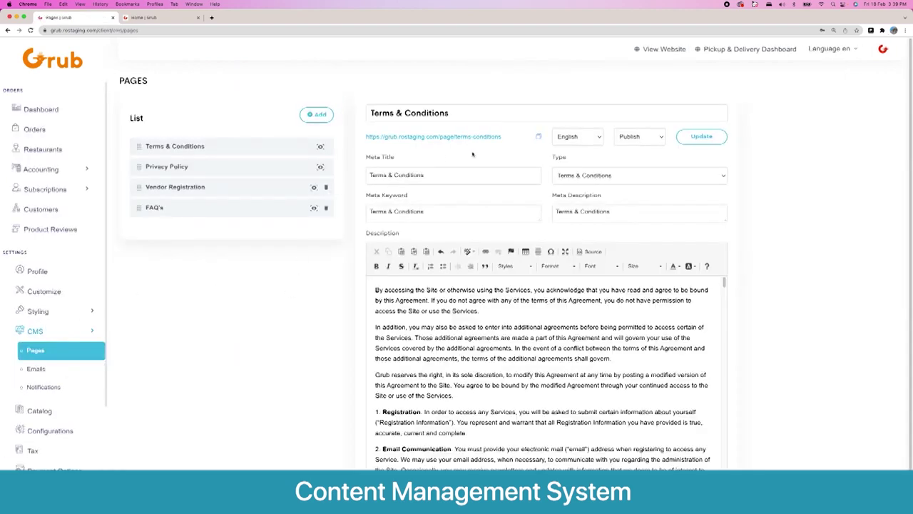
click(210, 169)
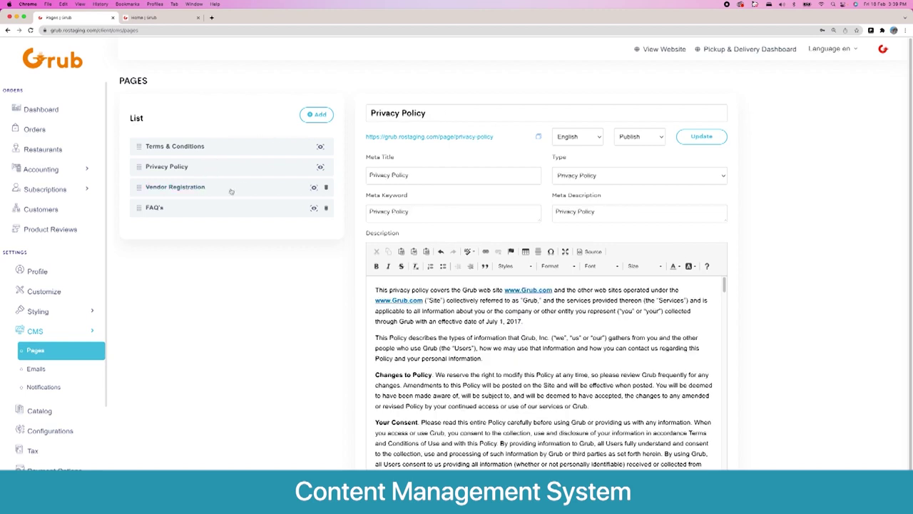
click(230, 190)
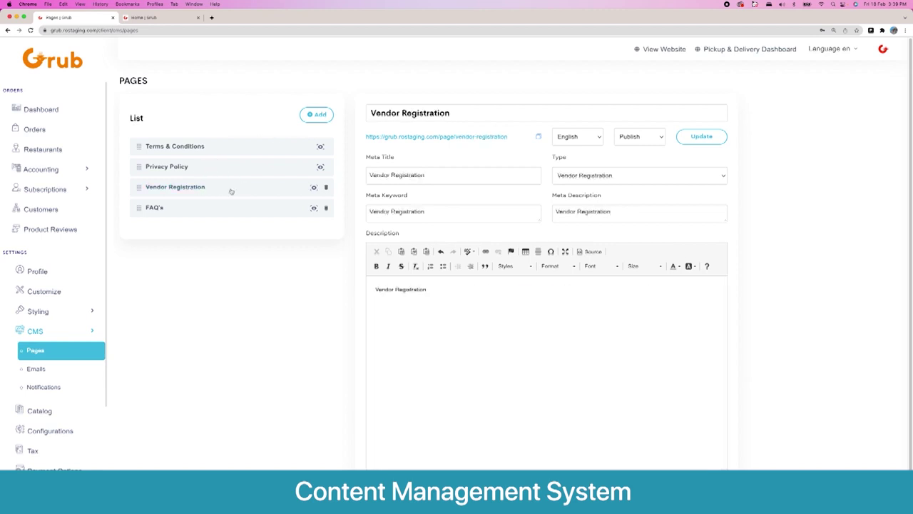
click(414, 136)
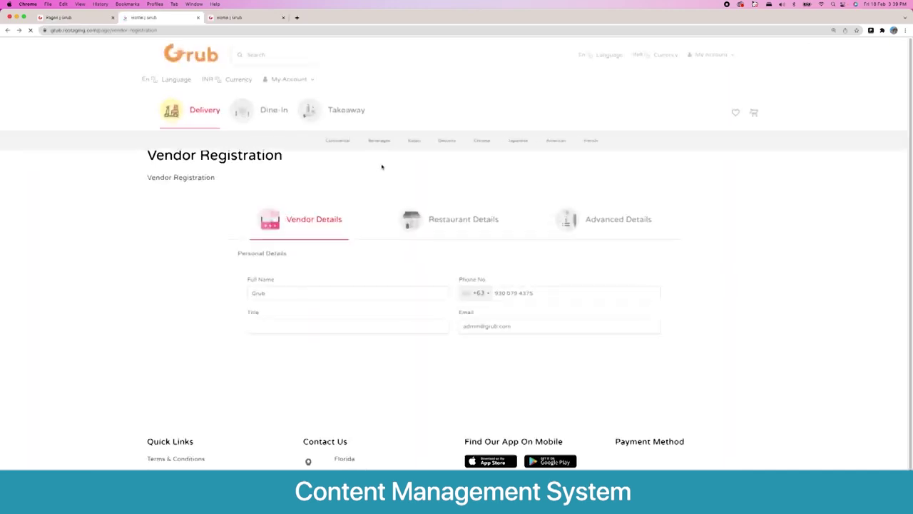
- Browse the Restaurant, Advanced and Vendor Details form steps, then load FAQ's in admin Pages
click(473, 222)
scroll(584, 269, down, 5)
scroll(583, 270, up, 4)
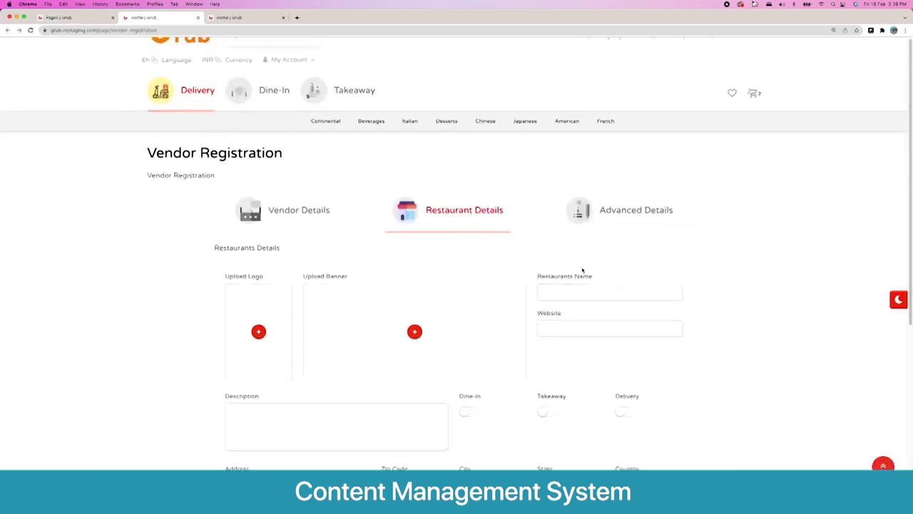
click(632, 212)
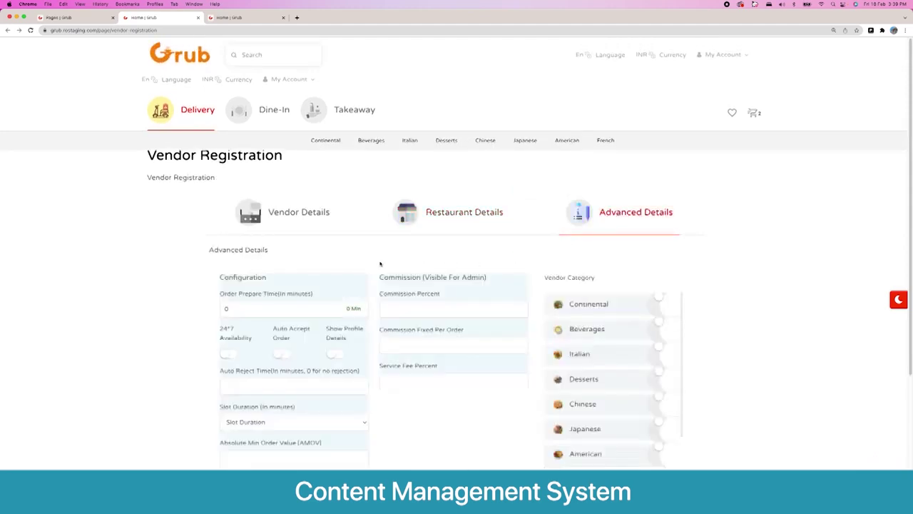
scroll(380, 264, down, 3)
scroll(380, 264, up, 3)
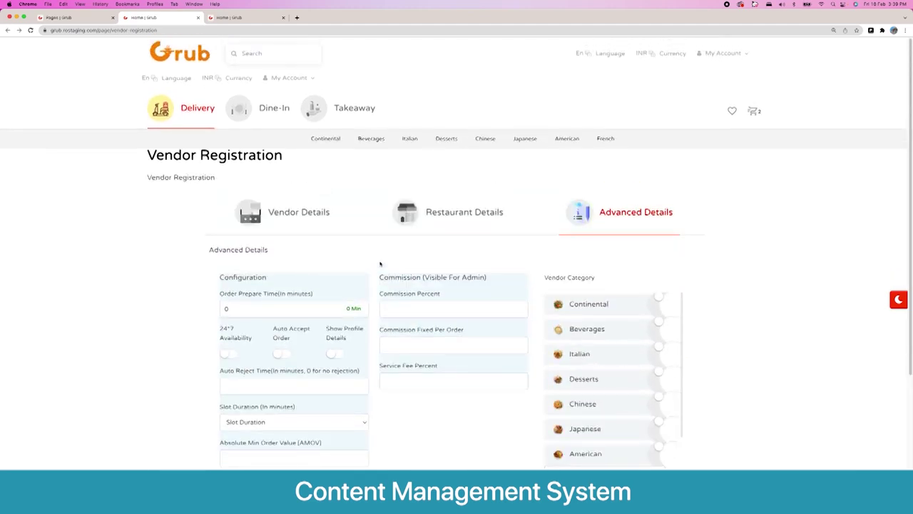
click(292, 227)
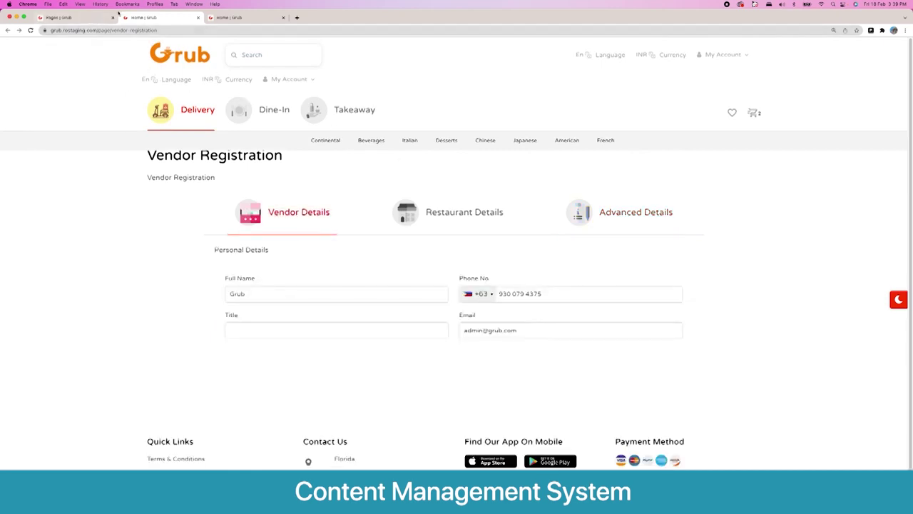
click(82, 18)
click(185, 209)
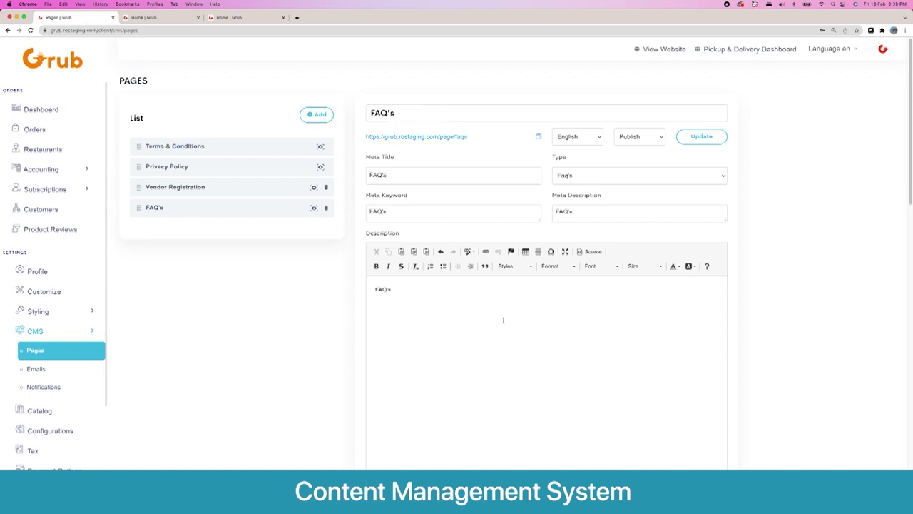
- Scroll the FAQ questions, preview the public FAQ's page, then go to CMS Emails
scroll(499, 314, down, 10)
scroll(458, 280, down, 3)
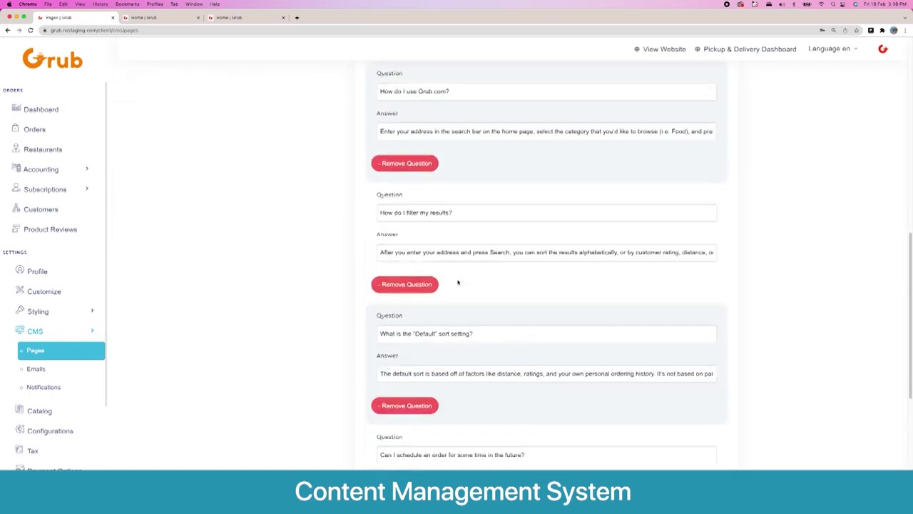
scroll(458, 280, up, 15)
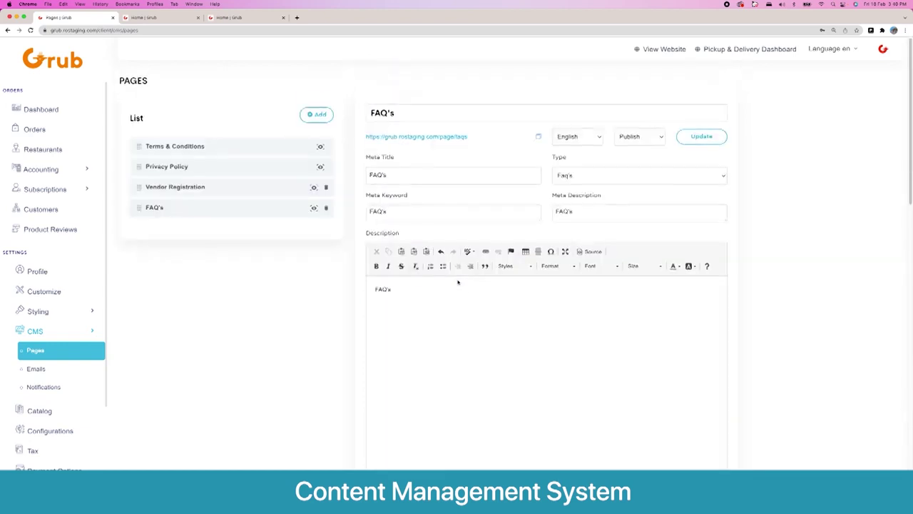
click(435, 138)
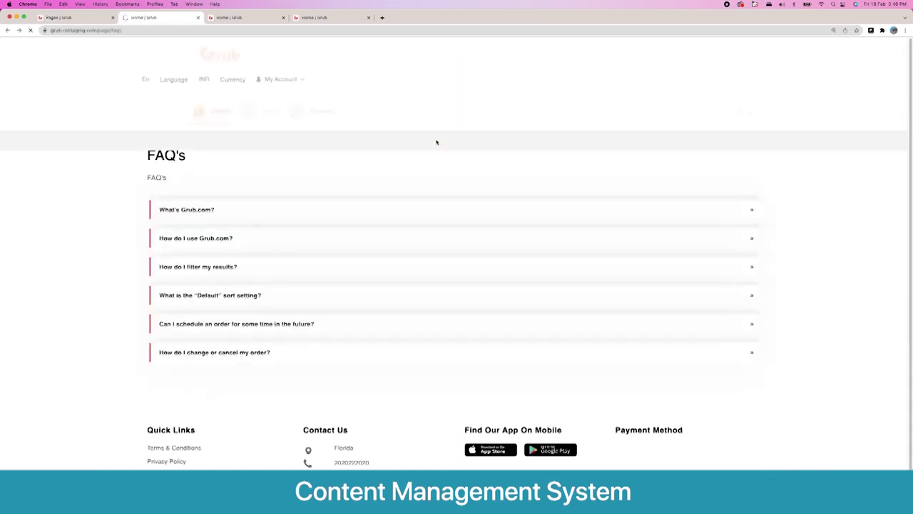
click(66, 18)
click(62, 374)
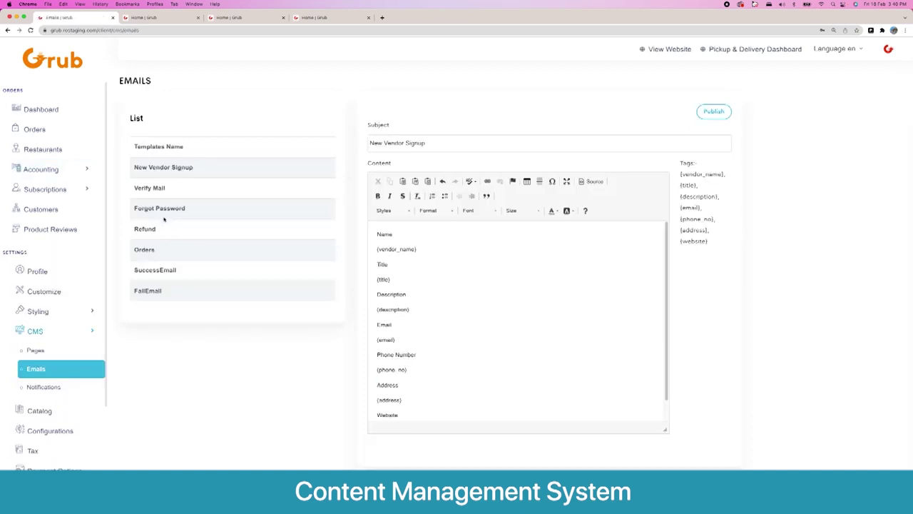
- Review the Forgot Password email and the New Order Received (Owner) notification templates
click(165, 209)
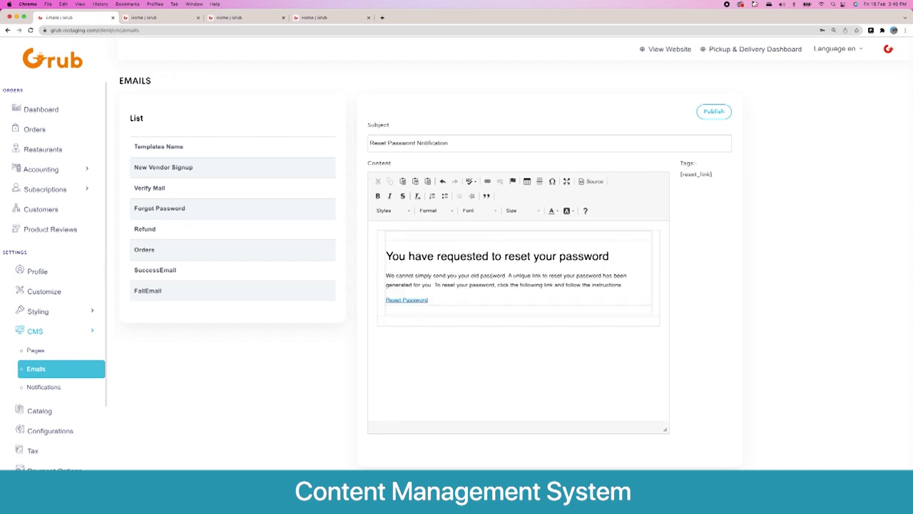
click(52, 386)
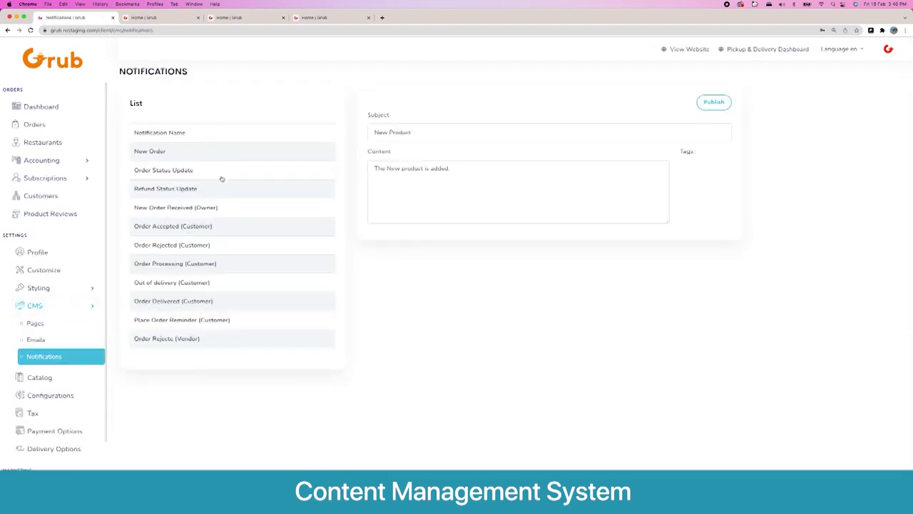
click(174, 207)
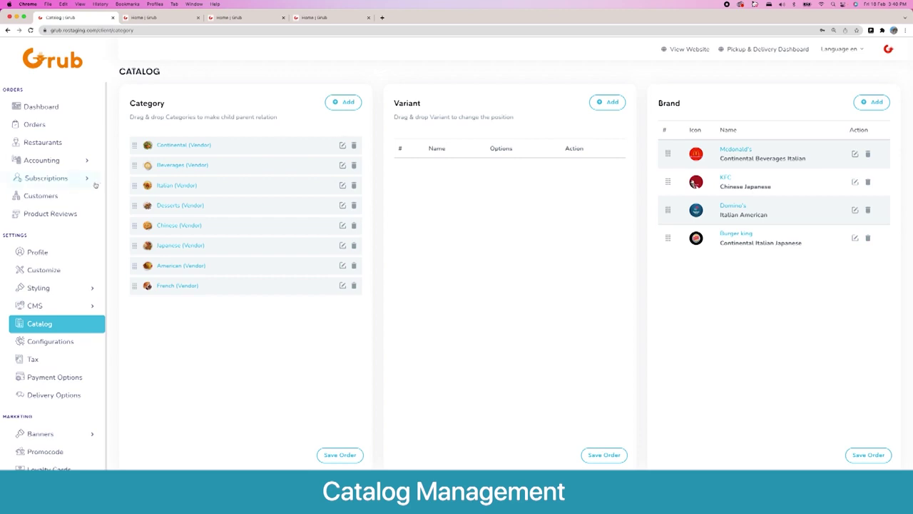
mouse_move(134, 165)
mouse_down()
mouse_move(171, 161)
mouse_move(150, 175)
mouse_move(130, 168)
mouse_up()
click(342, 146)
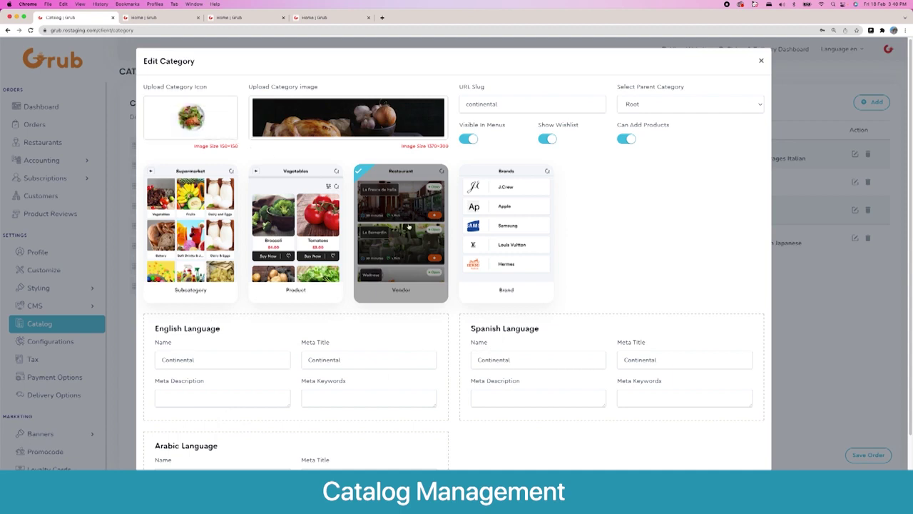
click(259, 238)
click(191, 242)
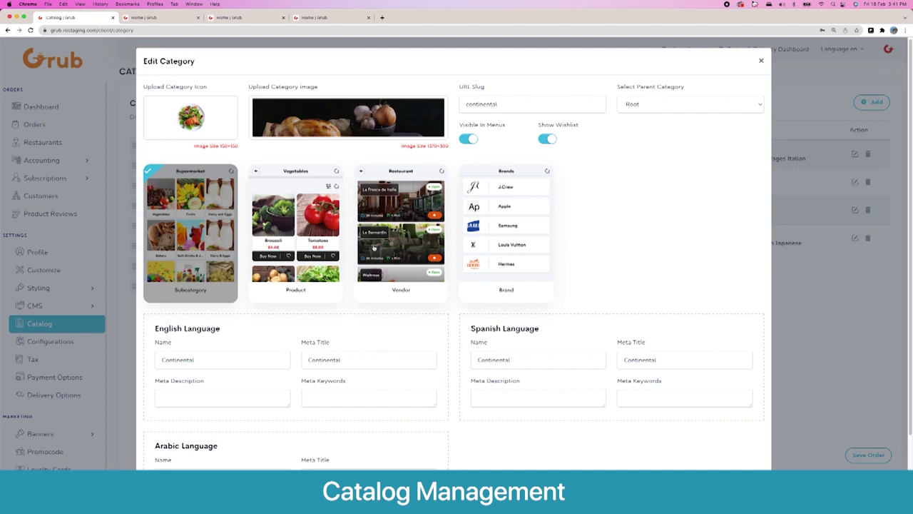
click(376, 243)
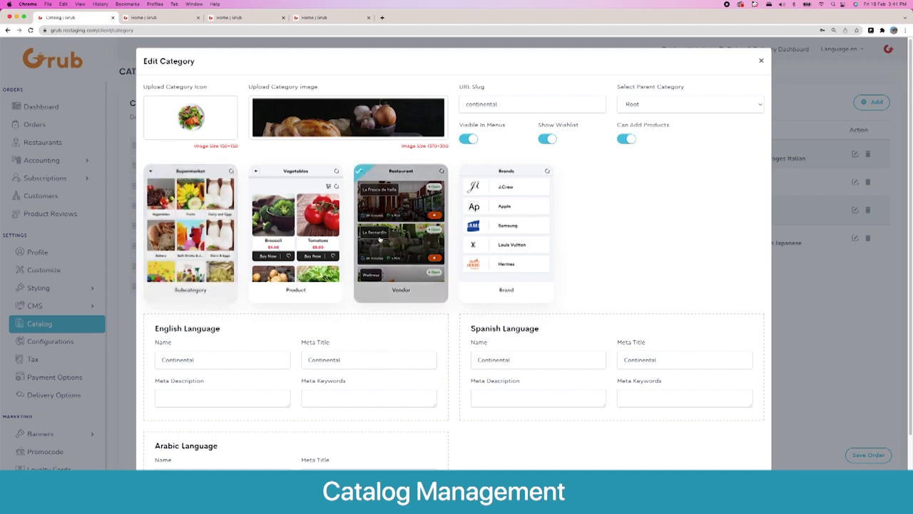
click(663, 105)
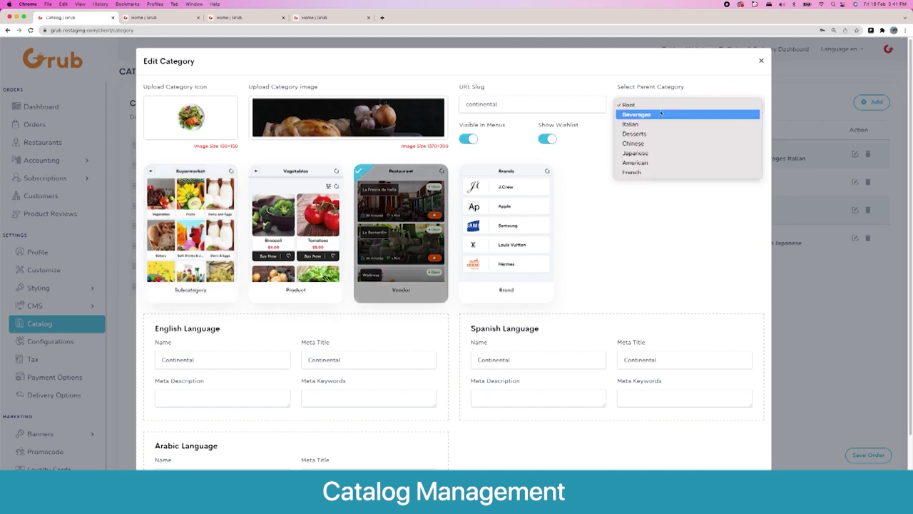
click(638, 105)
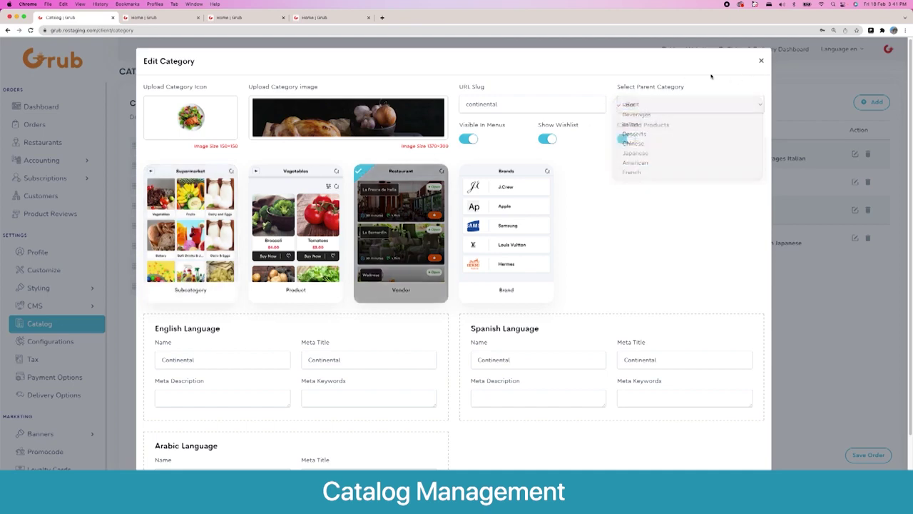
click(762, 61)
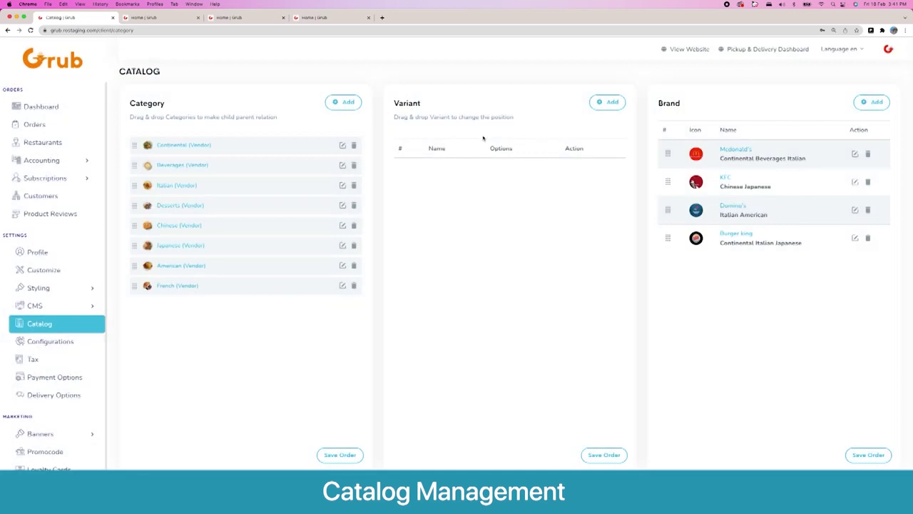
click(618, 101)
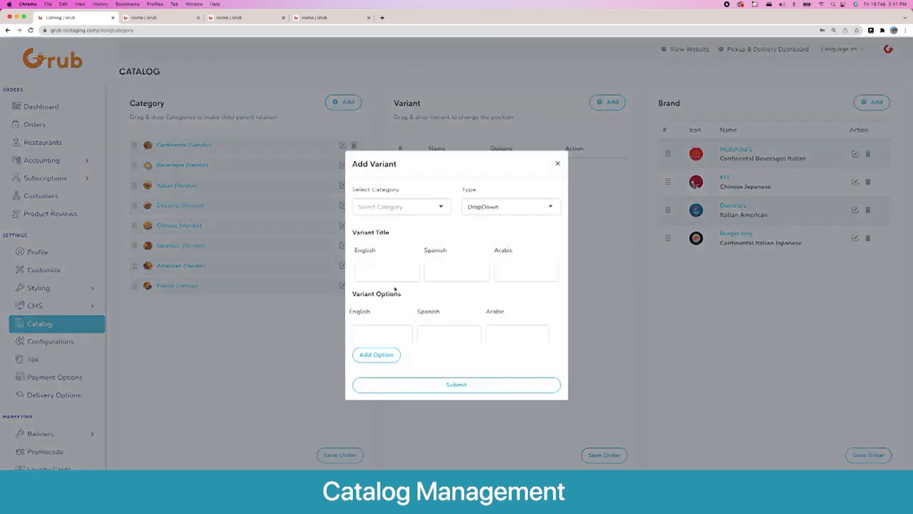
click(380, 357)
click(381, 368)
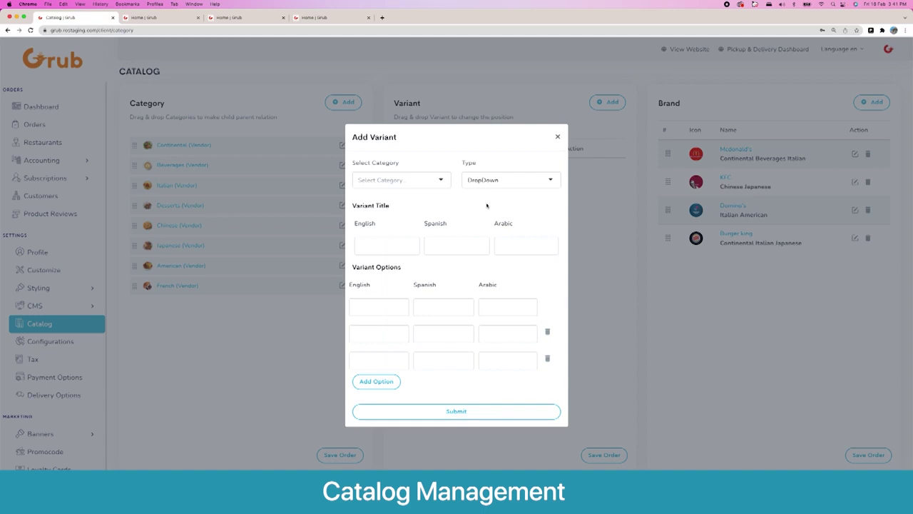
click(558, 138)
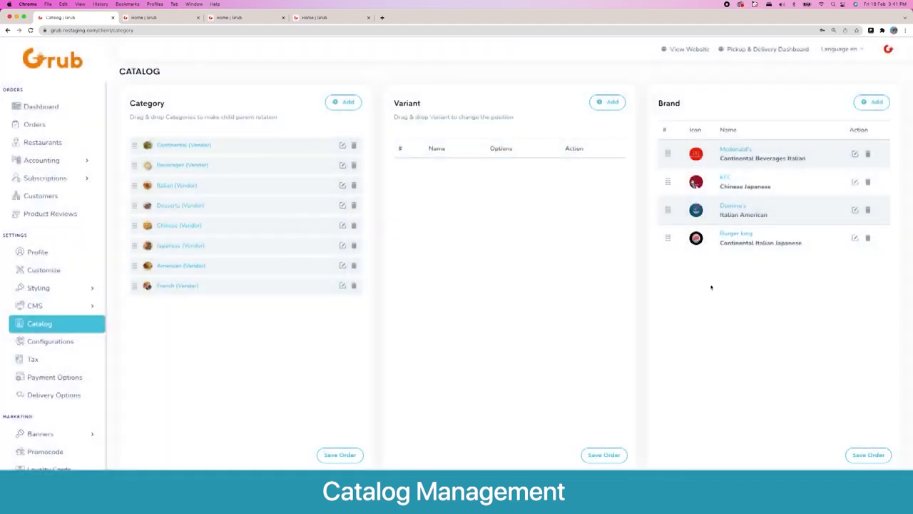
- In Configurations, switch Hyperlocal Enable on to preview its default-location fields, then off again
click(57, 342)
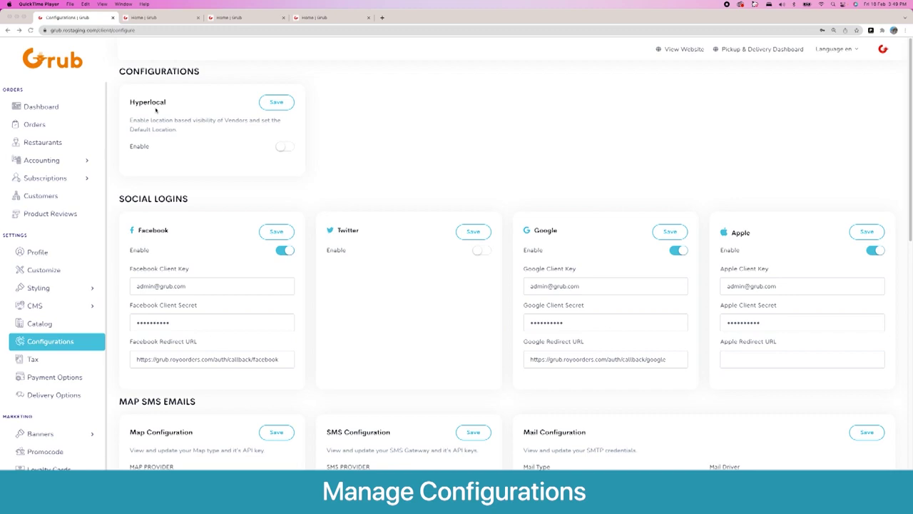
click(283, 147)
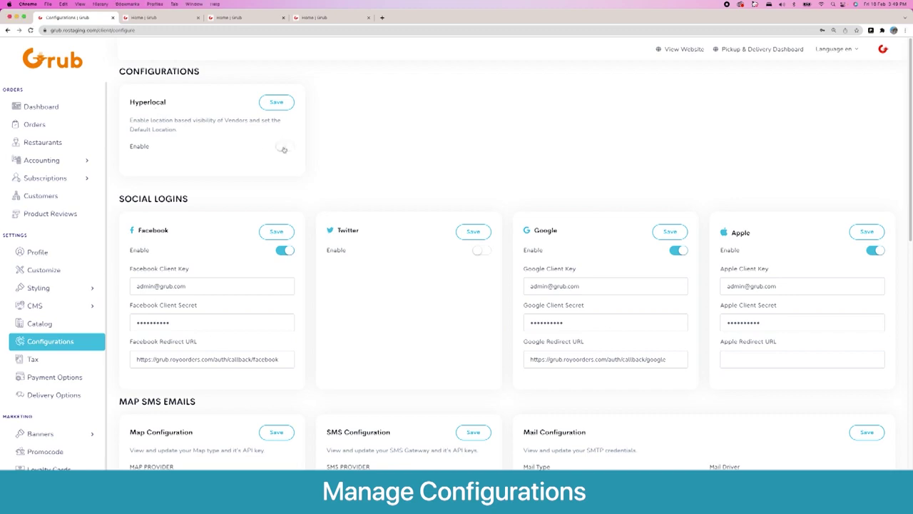
click(283, 148)
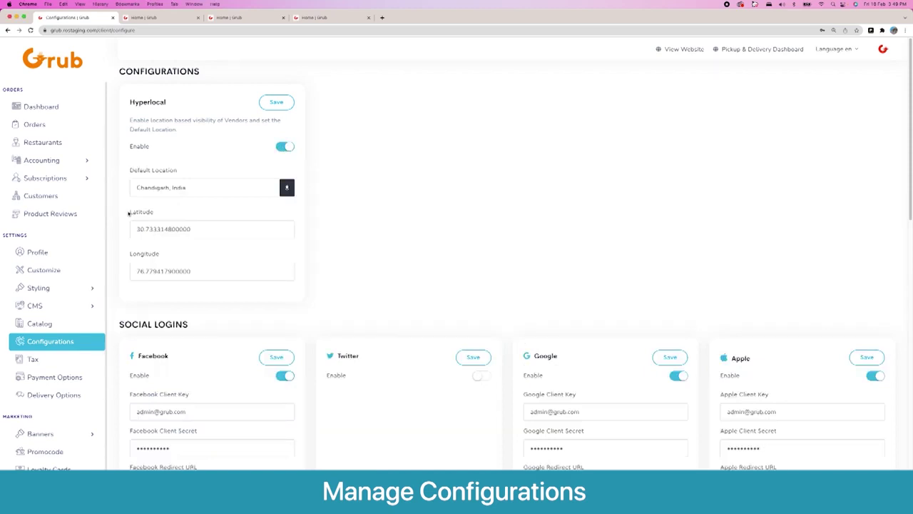
click(284, 147)
scroll(300, 298, down, 3)
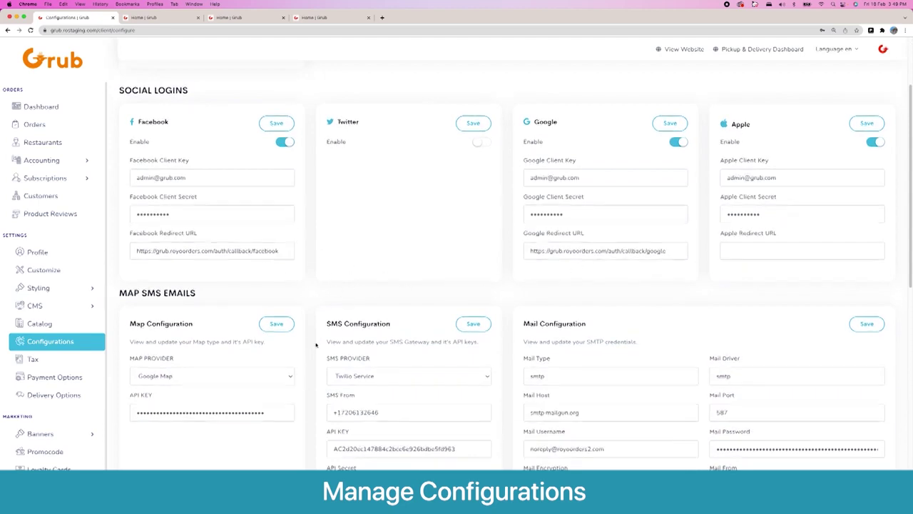
scroll(316, 345, down, 5)
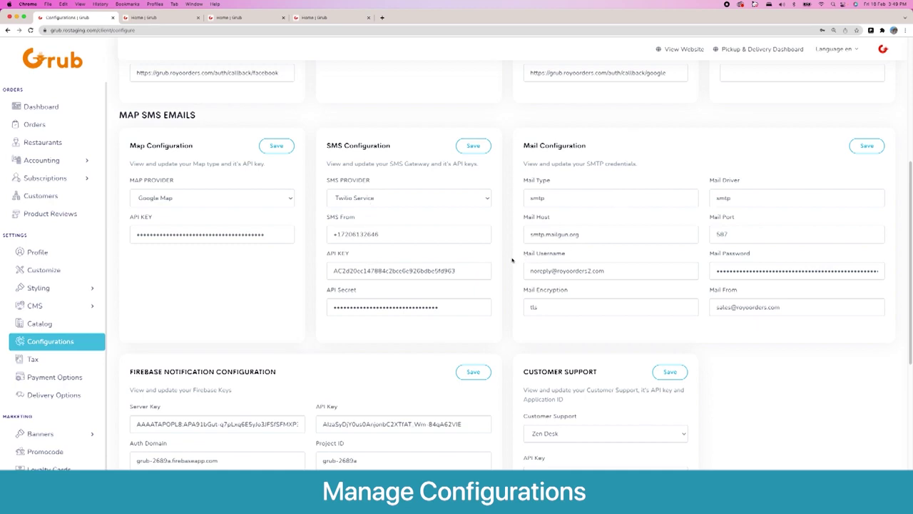
scroll(505, 280, down, 5)
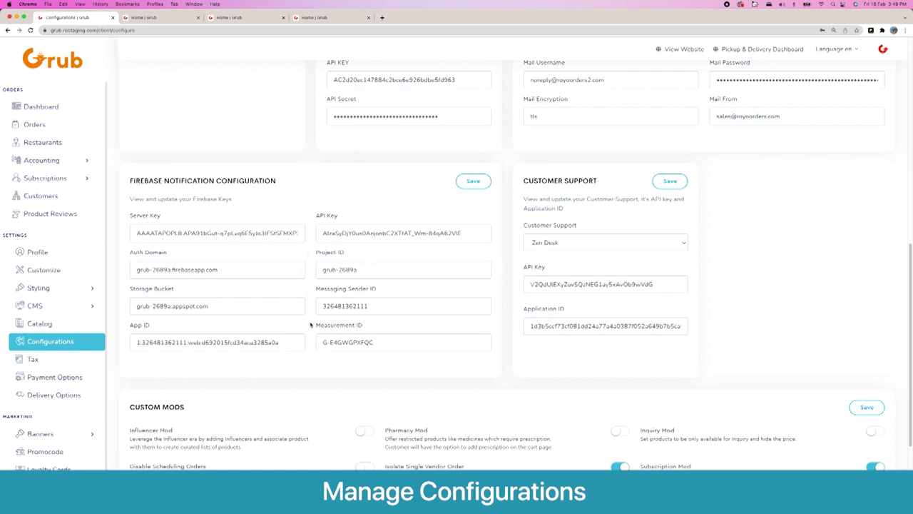
scroll(319, 340, down, 3)
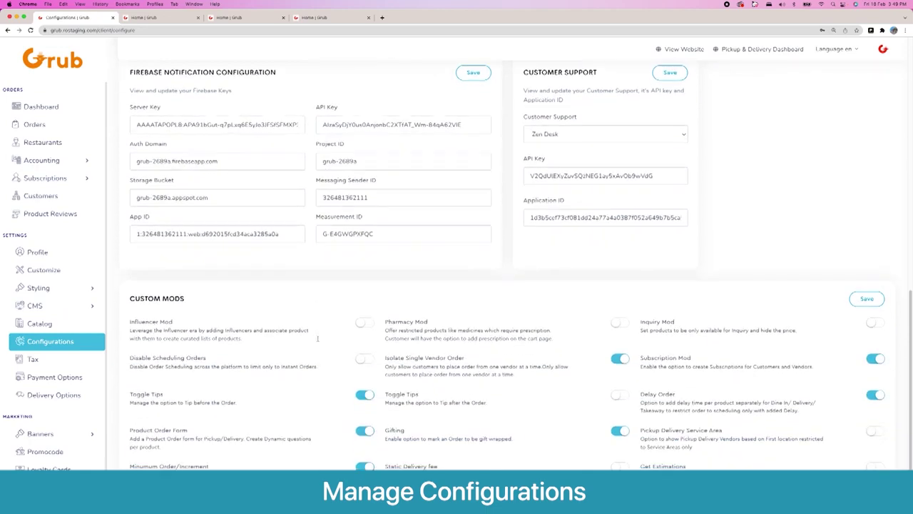
scroll(318, 340, down, 1)
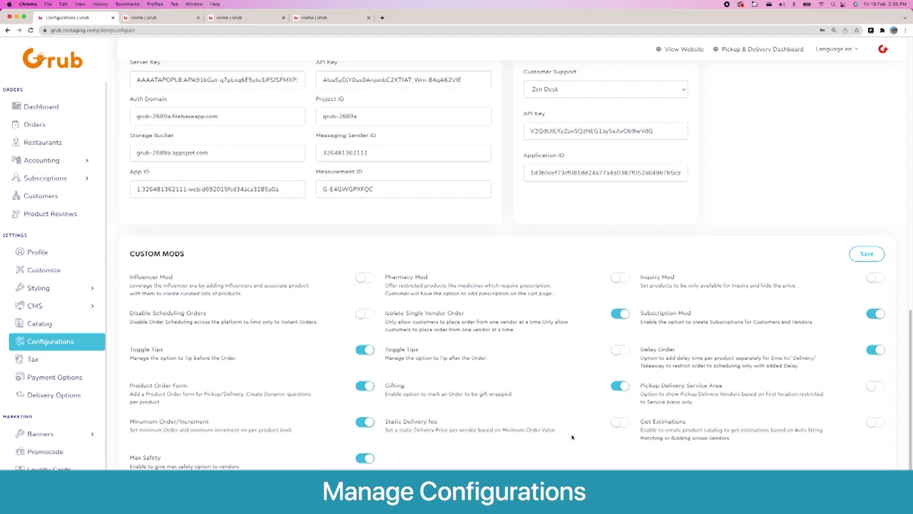
- Look over the tax categories and tax rates, then view the Payment Options page
click(31, 361)
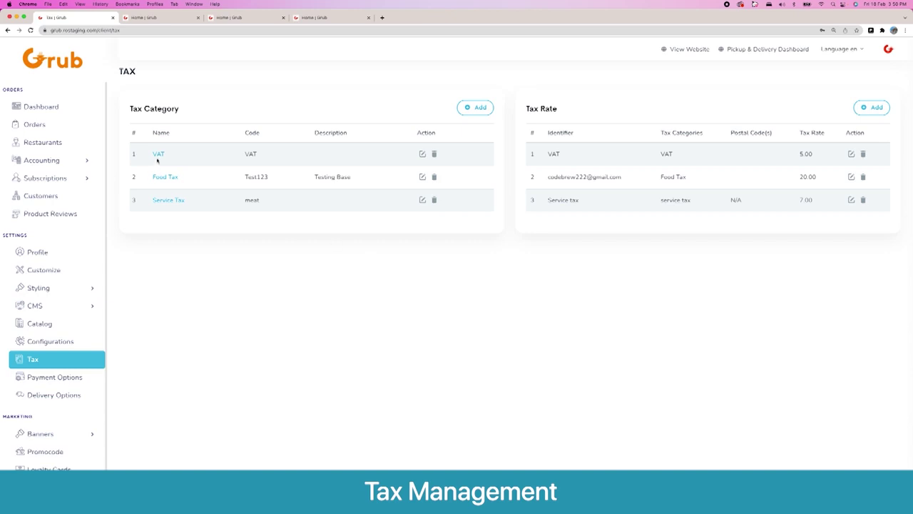
click(52, 377)
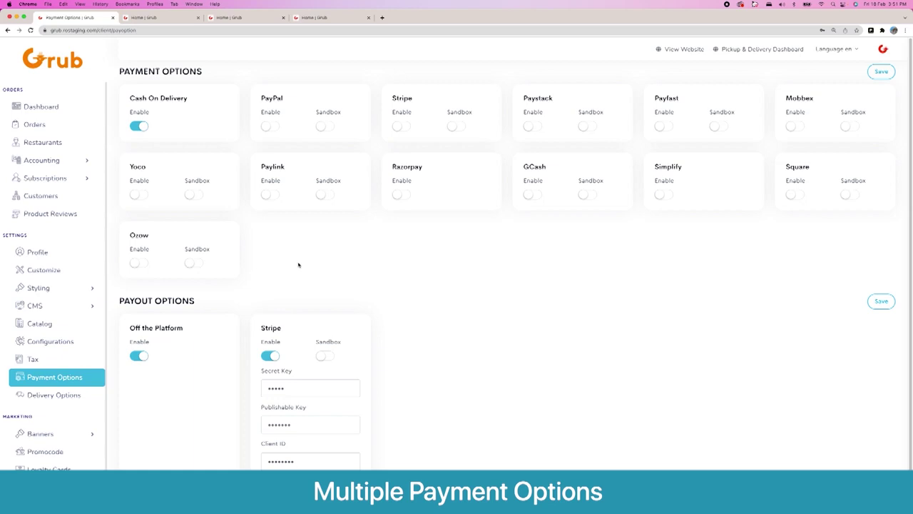
- Show the Delivery Options page with Royo Dispatcher, Lalamove, ShipRocket, Dunzo and Ahoy settings
click(62, 395)
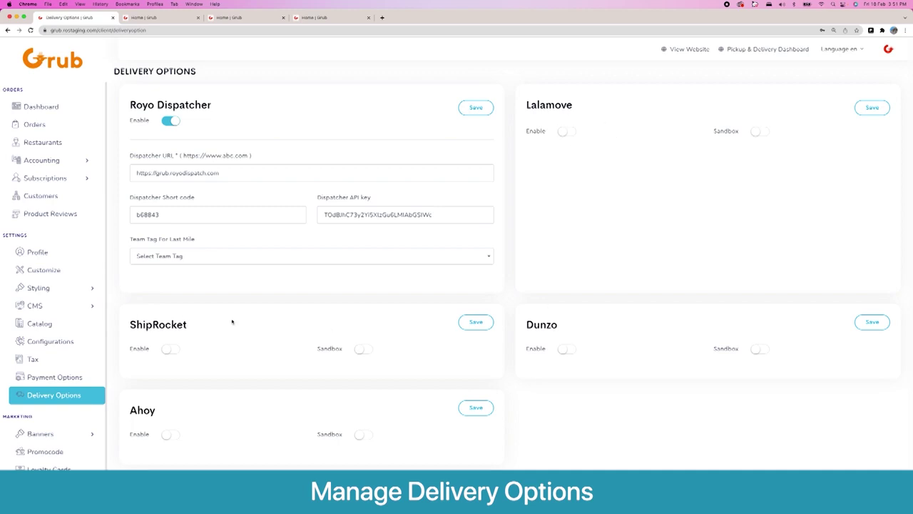
- Enable Dunzo and its base price fare, leaving Base Price, Distance and per-kilometer amount at 0
click(563, 349)
scroll(609, 226, down, 3)
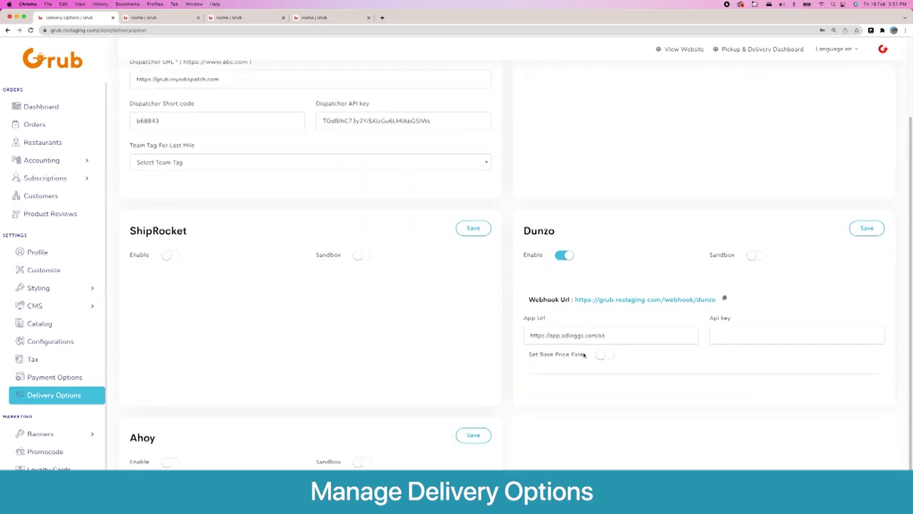
click(604, 355)
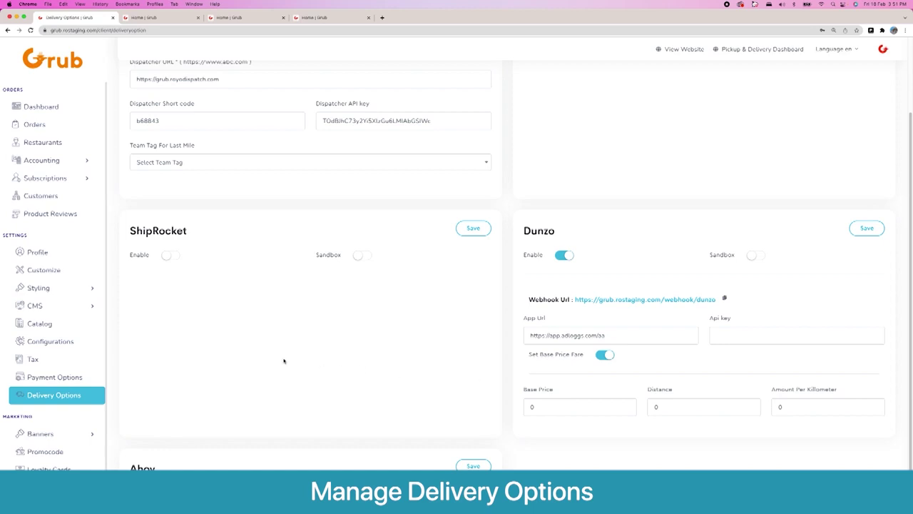
- Browse the web banners list and then the mobile banners list
click(51, 434)
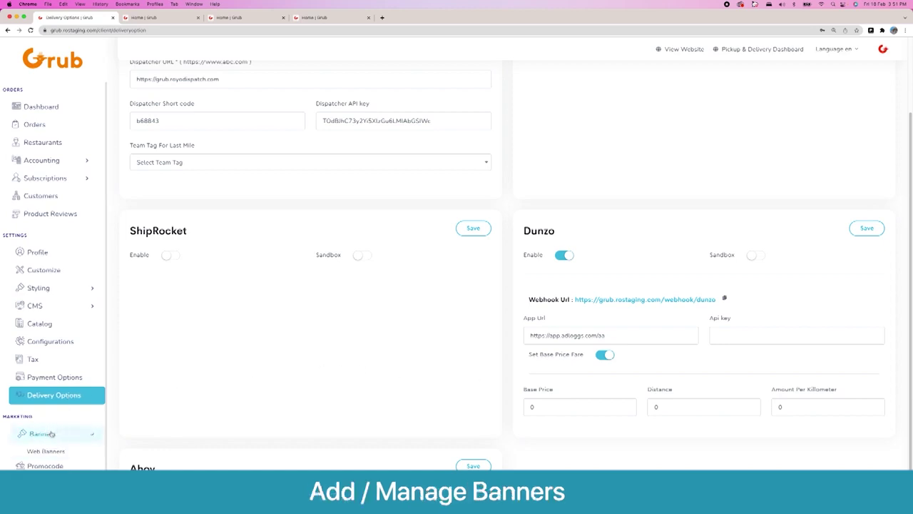
scroll(51, 428, down, 2)
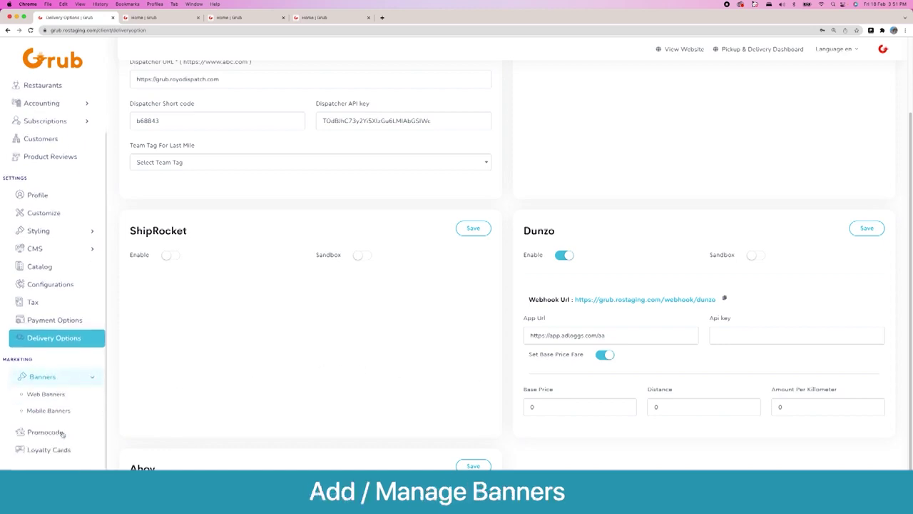
click(50, 395)
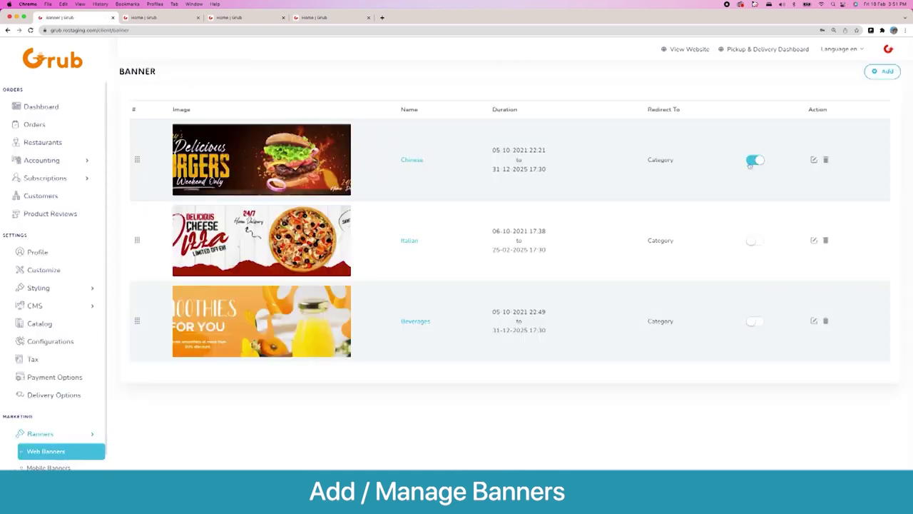
click(42, 467)
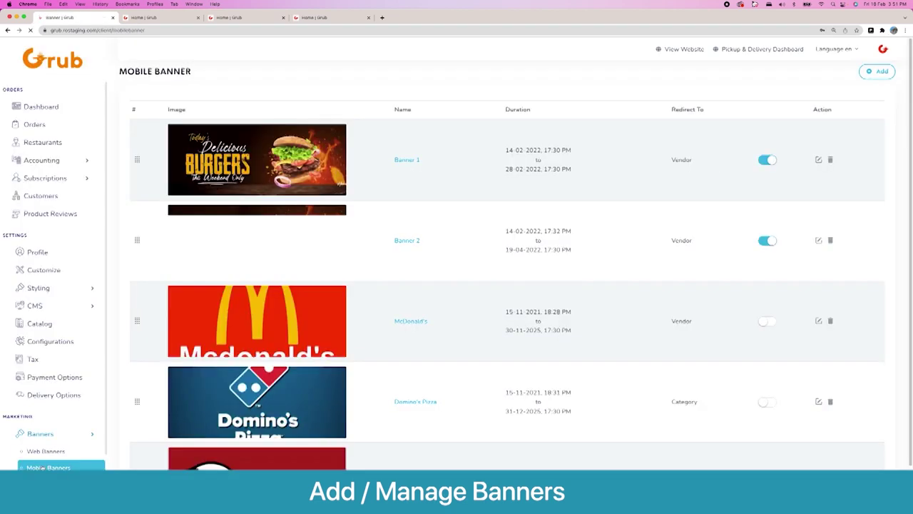
scroll(507, 285, down, 2)
scroll(500, 166, down, 3)
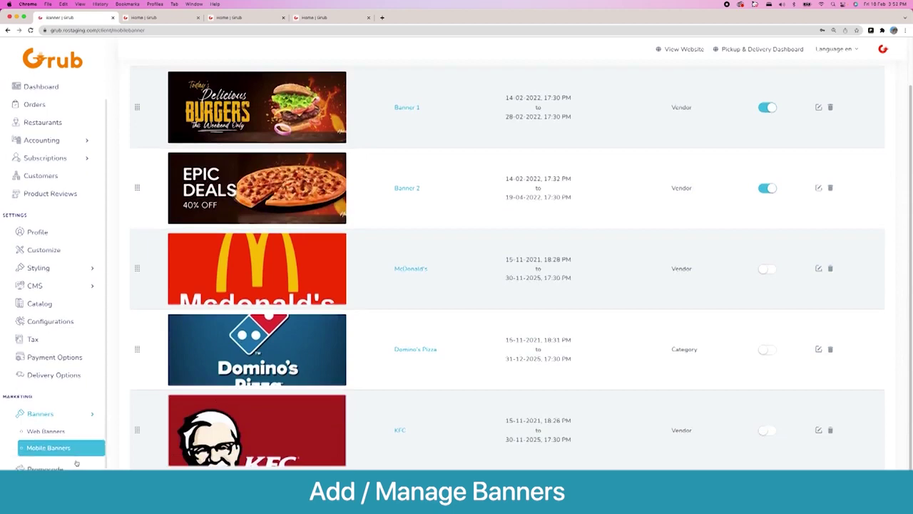
- Try assigning mobile Banner 1 to a category, discard the change, then go to Promocode
click(818, 107)
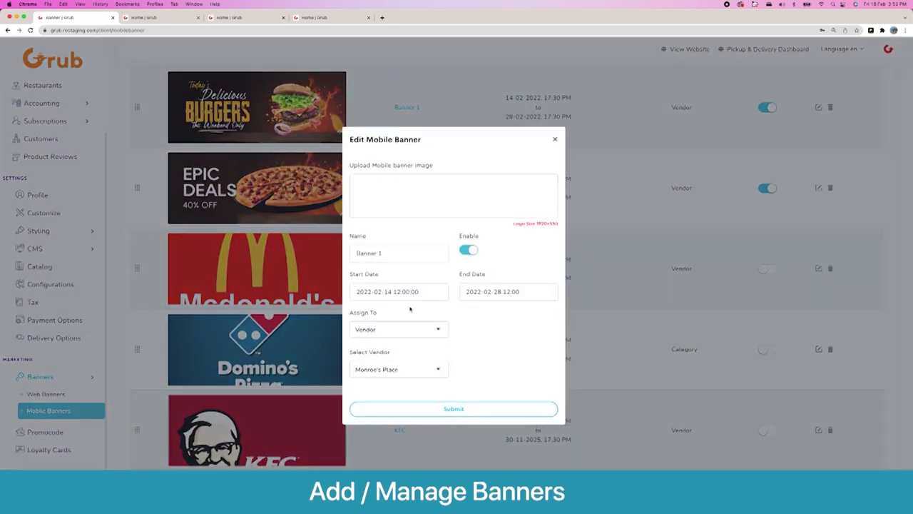
click(401, 329)
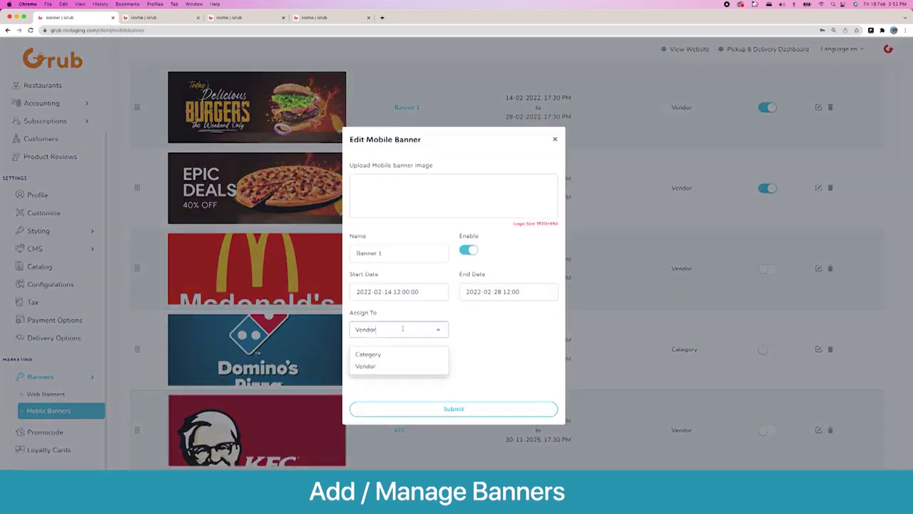
click(400, 348)
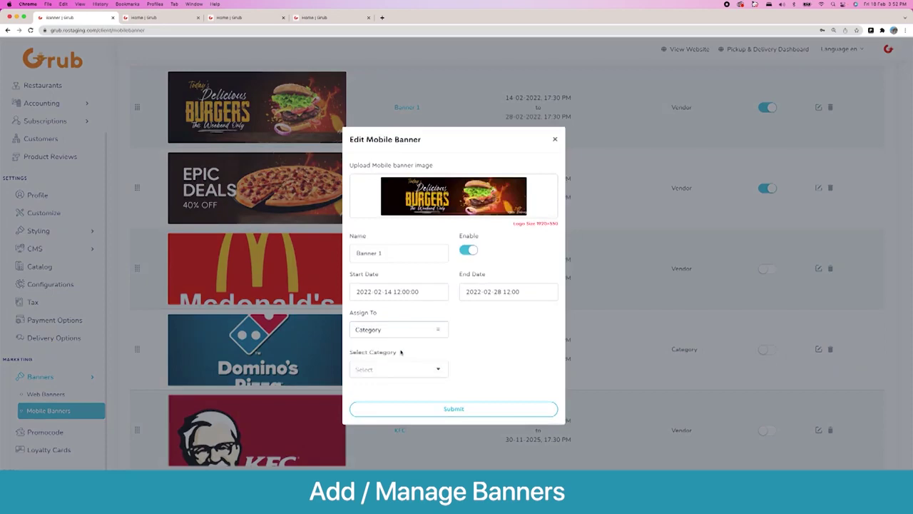
click(555, 140)
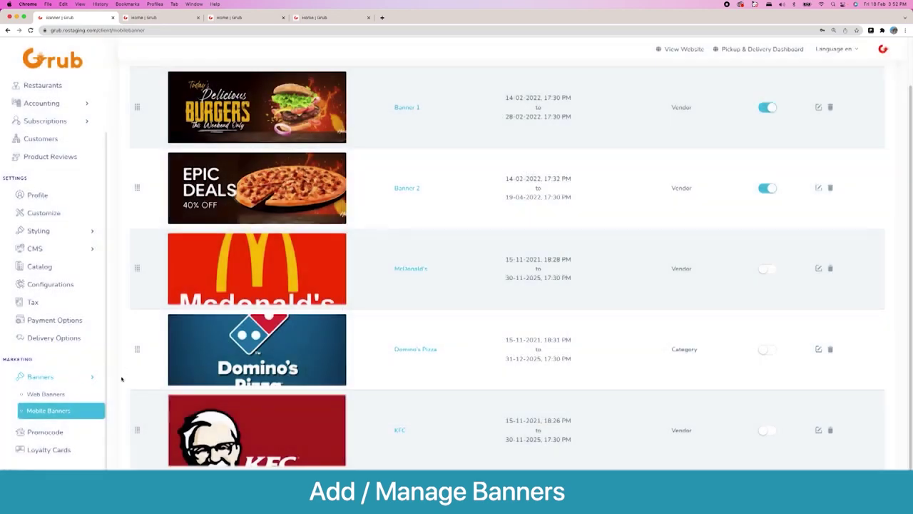
click(59, 433)
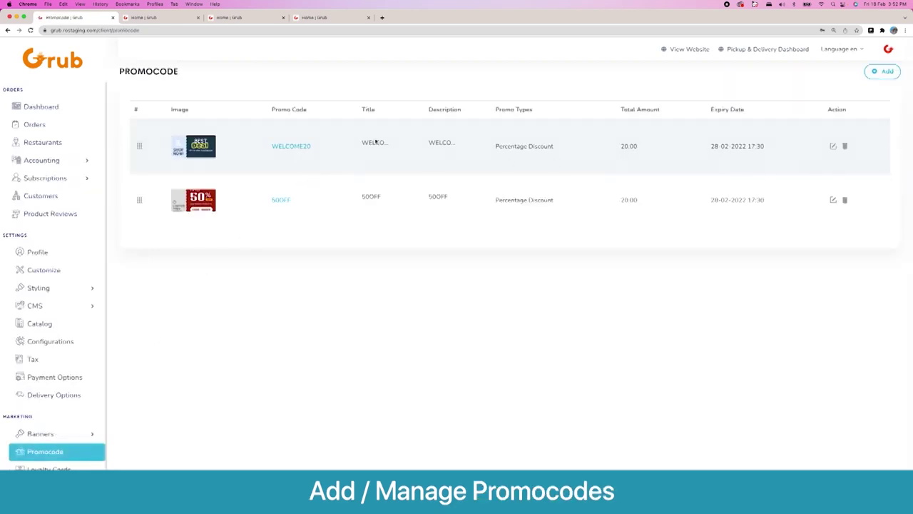
click(286, 147)
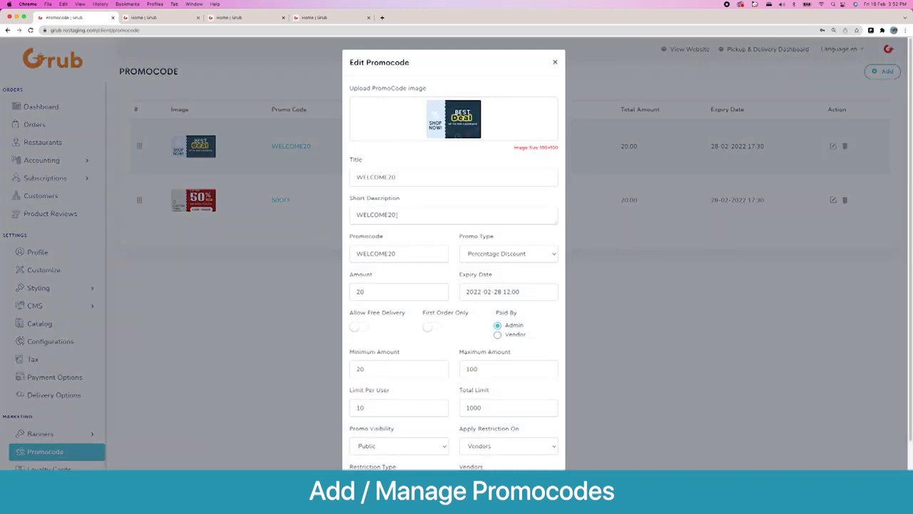
scroll(397, 257, down, 2)
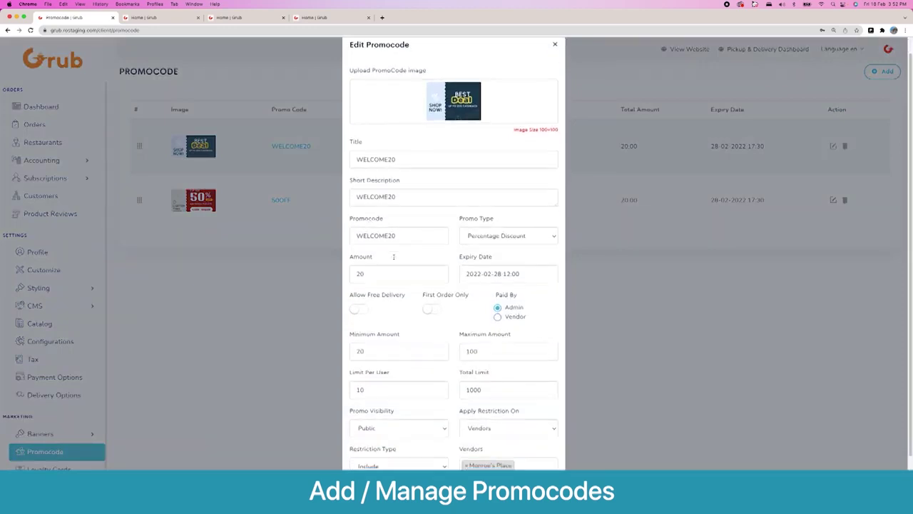
click(489, 230)
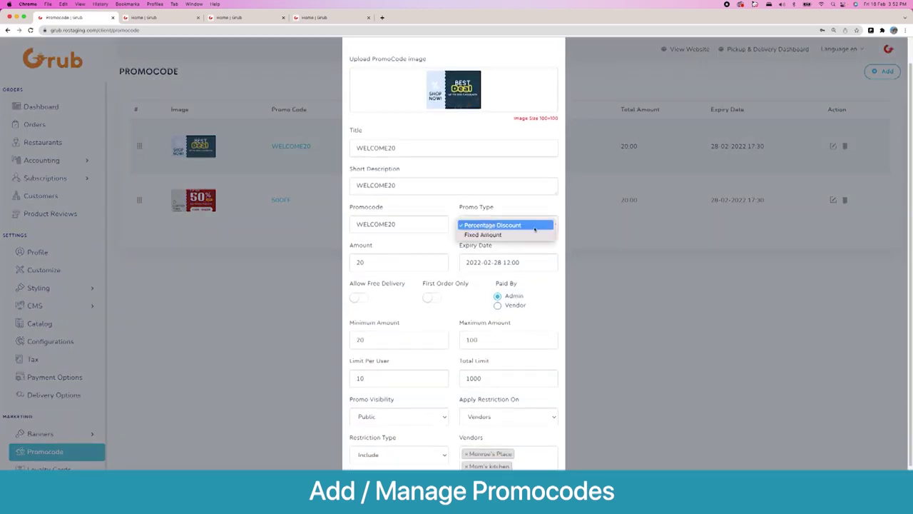
click(492, 234)
click(494, 230)
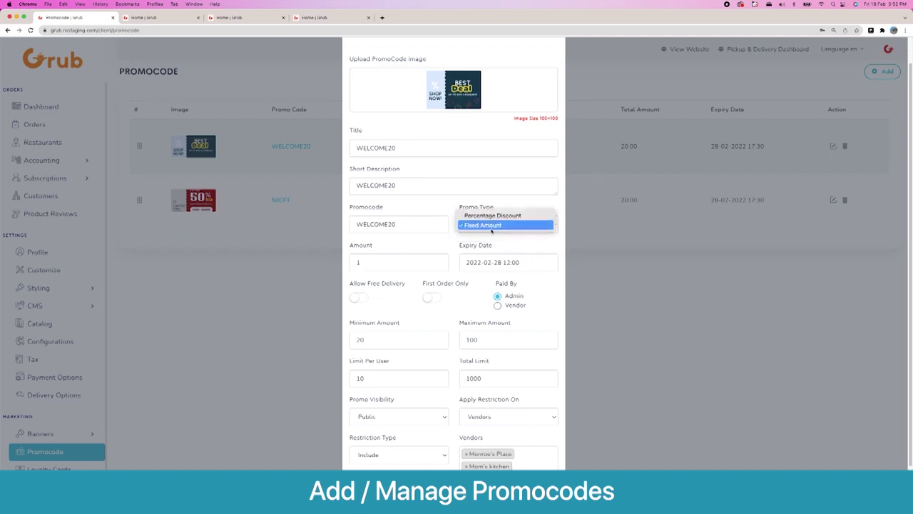
click(488, 214)
click(417, 264)
text(20)
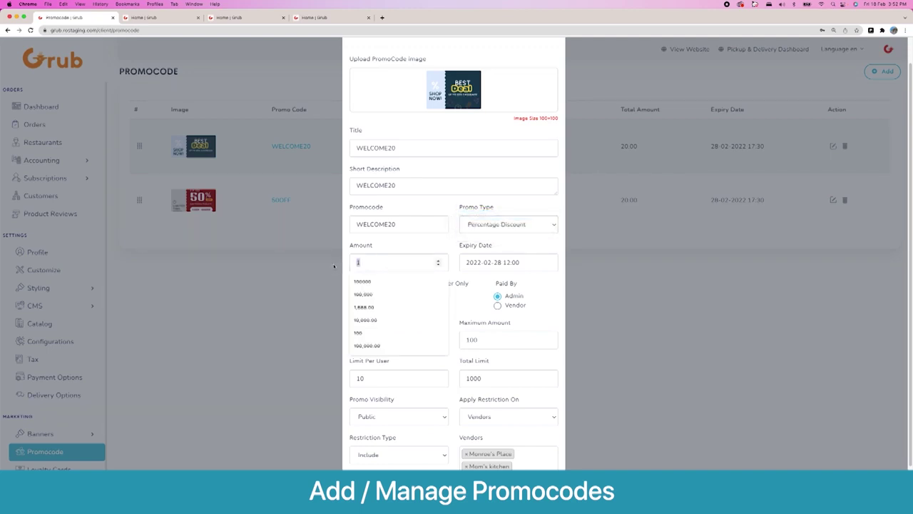
click(421, 243)
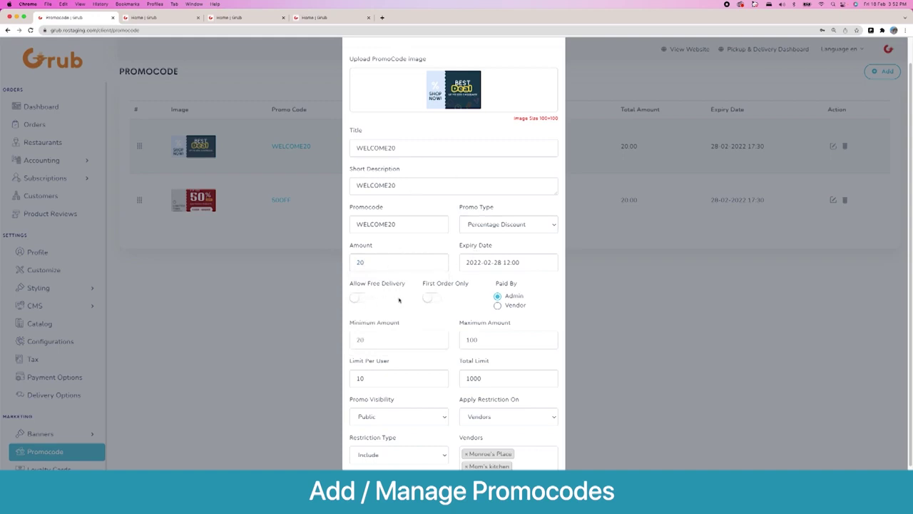
scroll(423, 304, down, 1)
scroll(428, 285, down, 2)
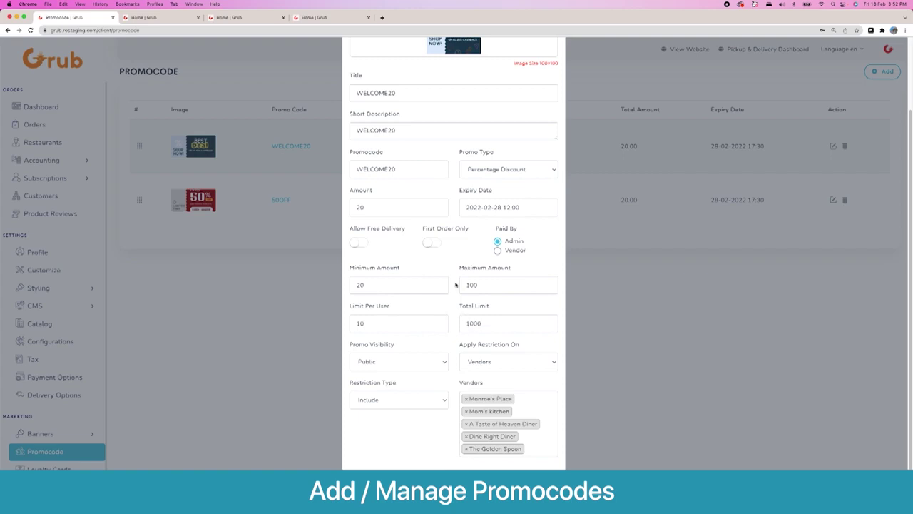
click(385, 364)
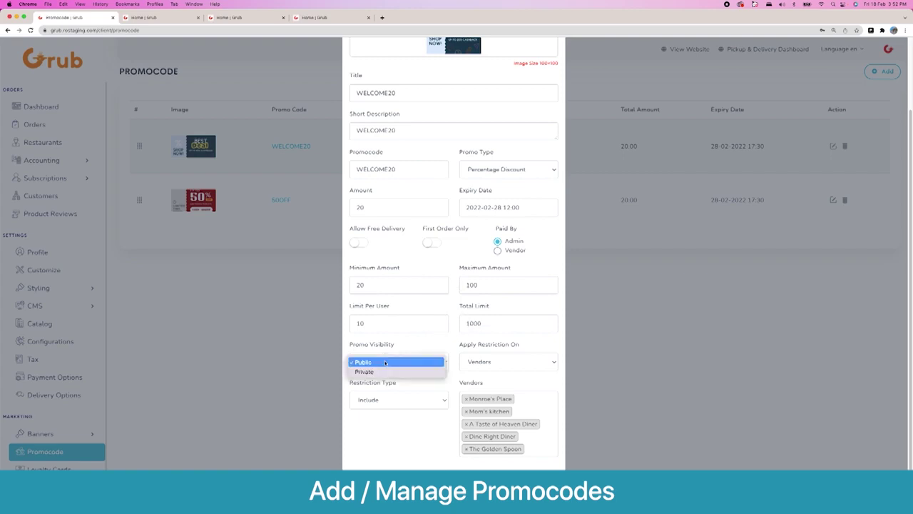
click(406, 350)
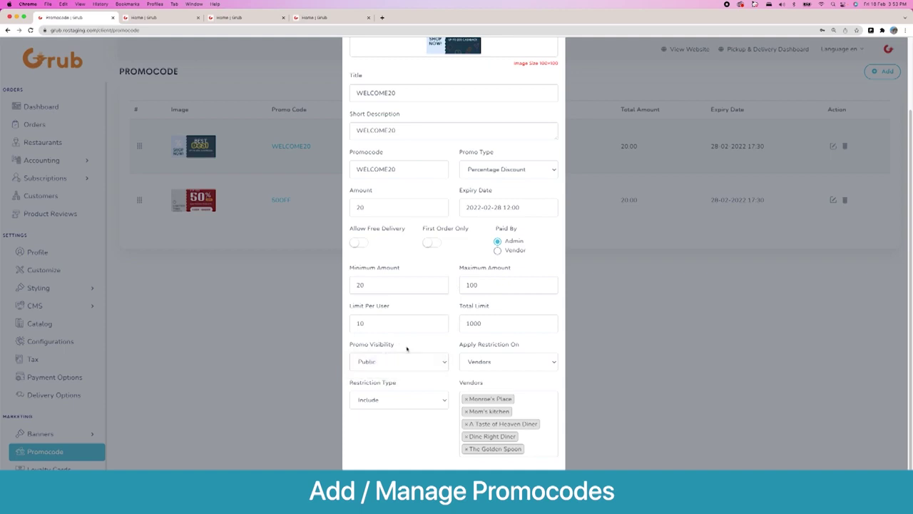
double_click(383, 169)
click(469, 366)
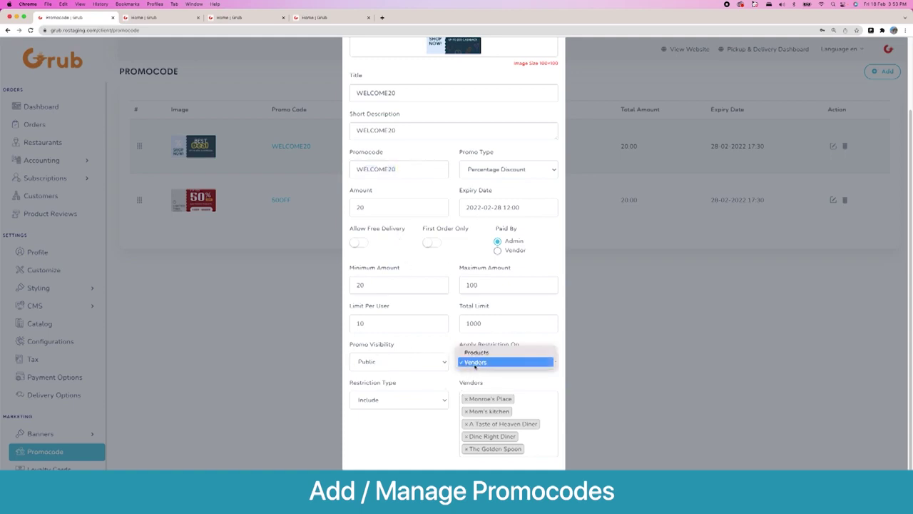
click(416, 353)
click(400, 403)
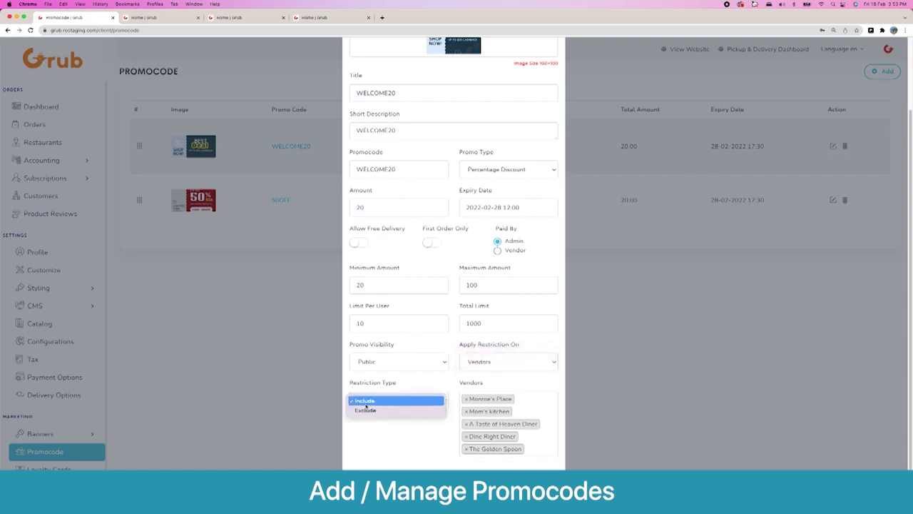
click(451, 362)
scroll(451, 361, up, 3)
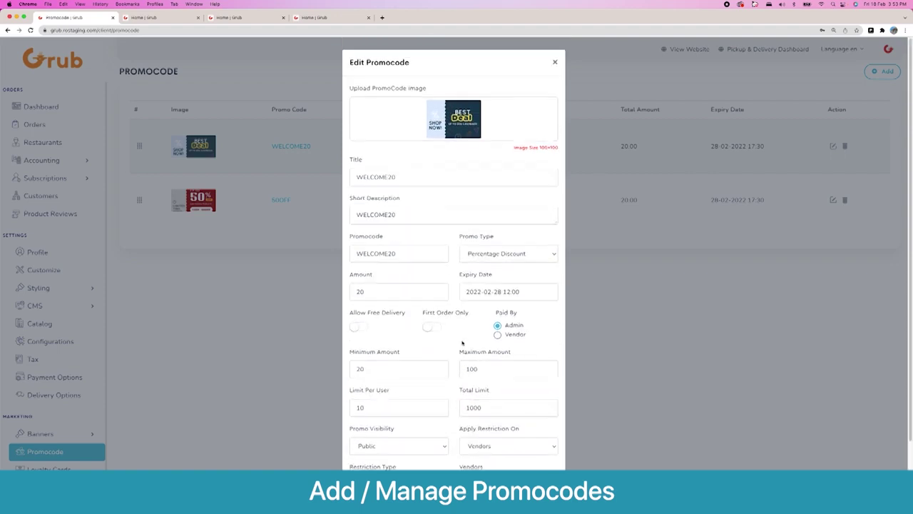
click(557, 64)
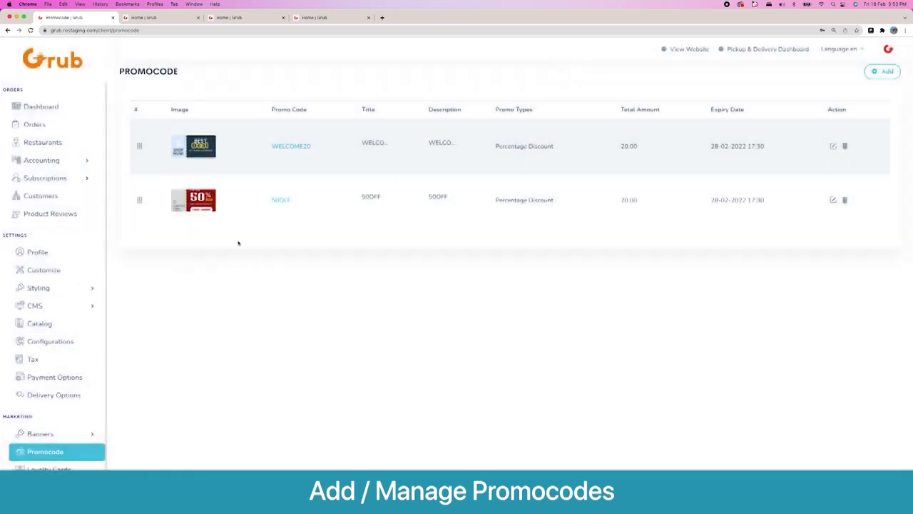
- In Loyalty Cards, inspect the Bronze Plan's earnings-per-order and order-amount-per-point (10) values, closing unsaved
click(65, 468)
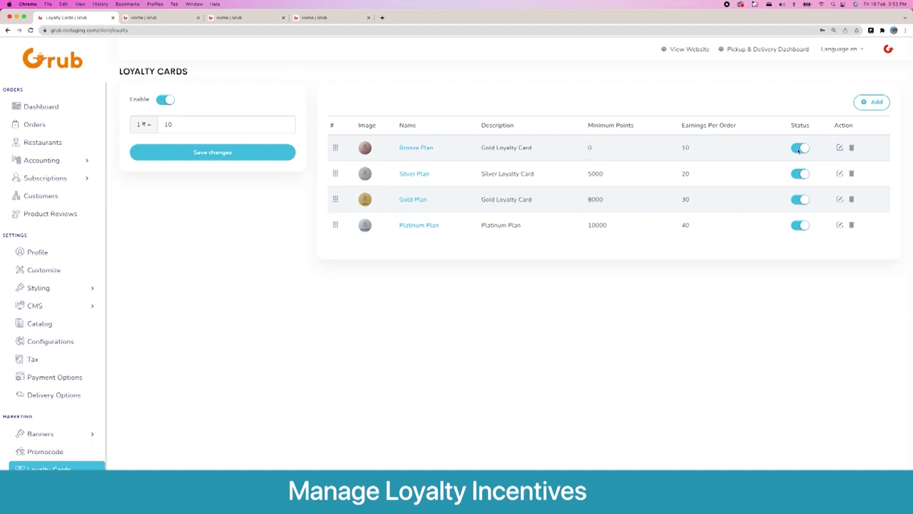
click(839, 148)
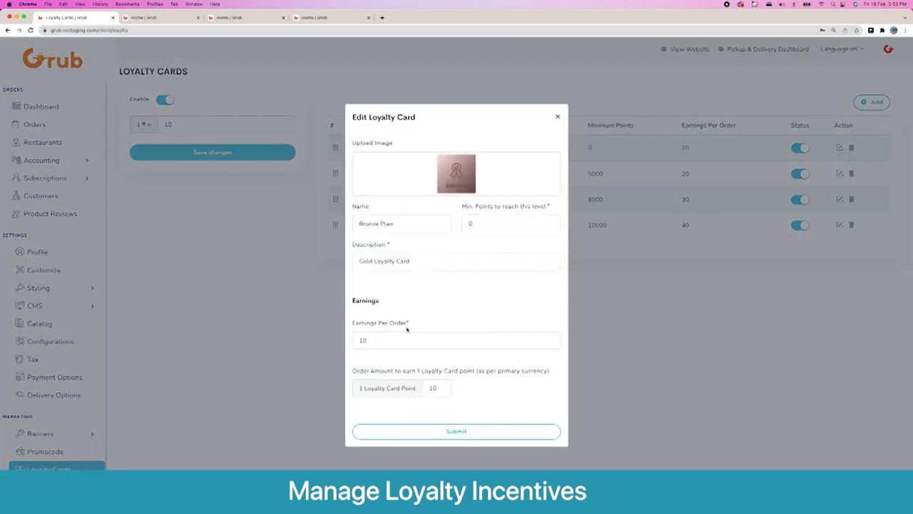
click(363, 341)
drag(363, 340, 353, 341)
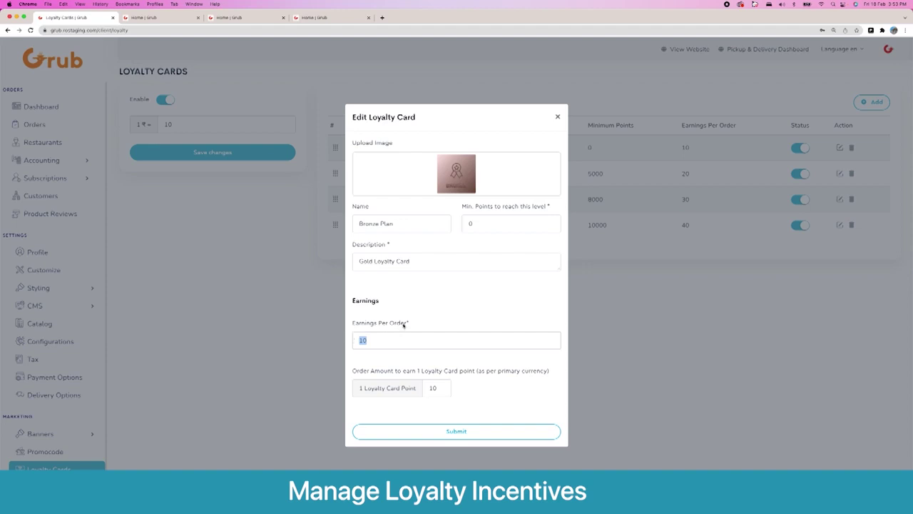
click(438, 388)
drag(438, 387, 428, 387)
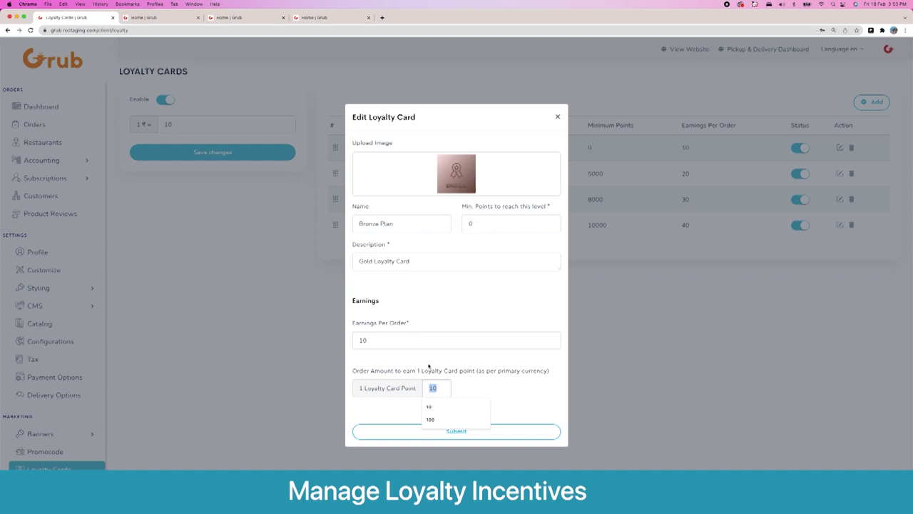
click(428, 366)
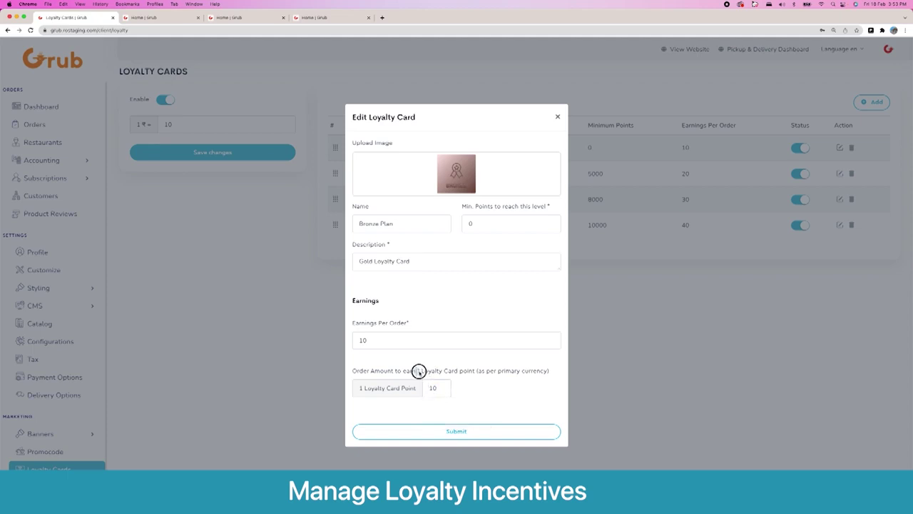
click(430, 390)
double_click(432, 390)
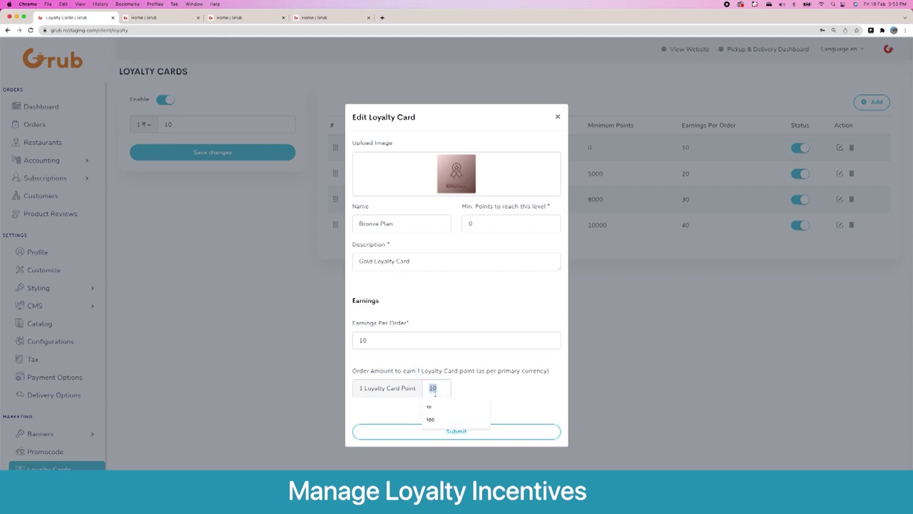
click(486, 386)
click(557, 117)
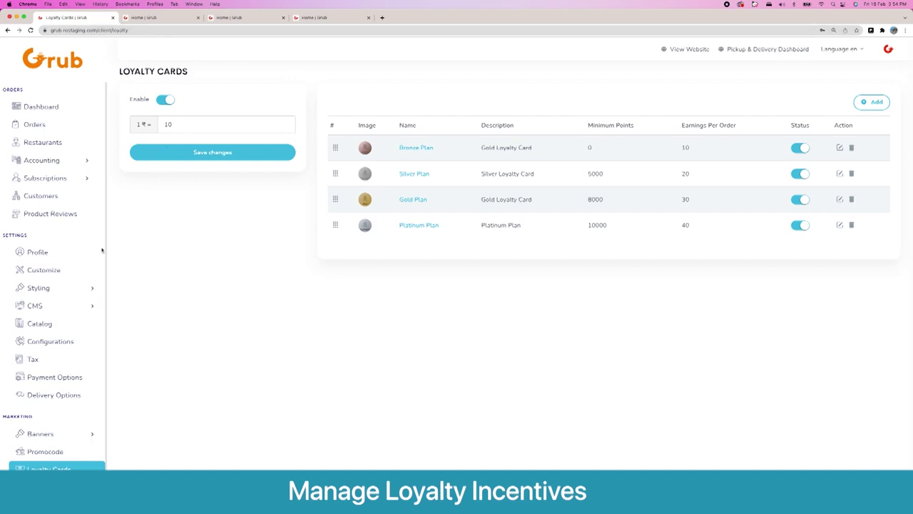
scroll(62, 267, down, 1)
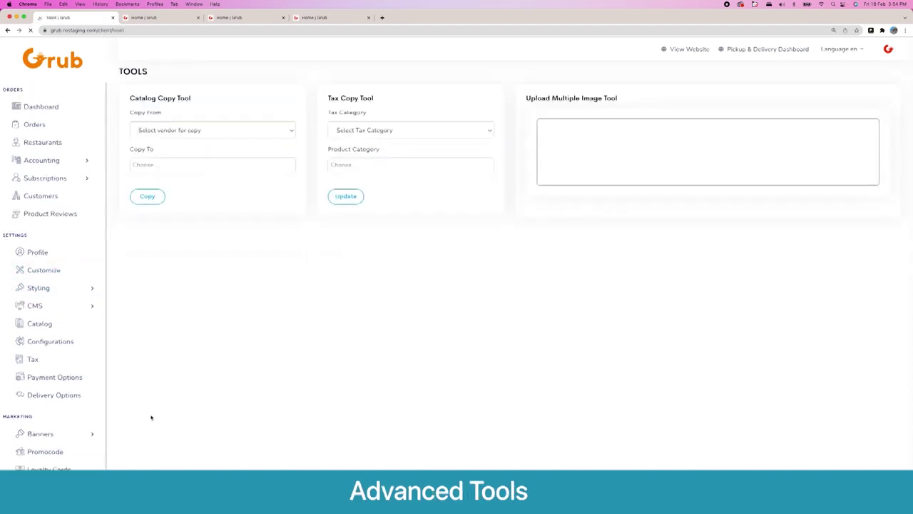
- In Catalog Copy Tool, choose Monroe's Place as the vendor to copy the catalog from
click(179, 131)
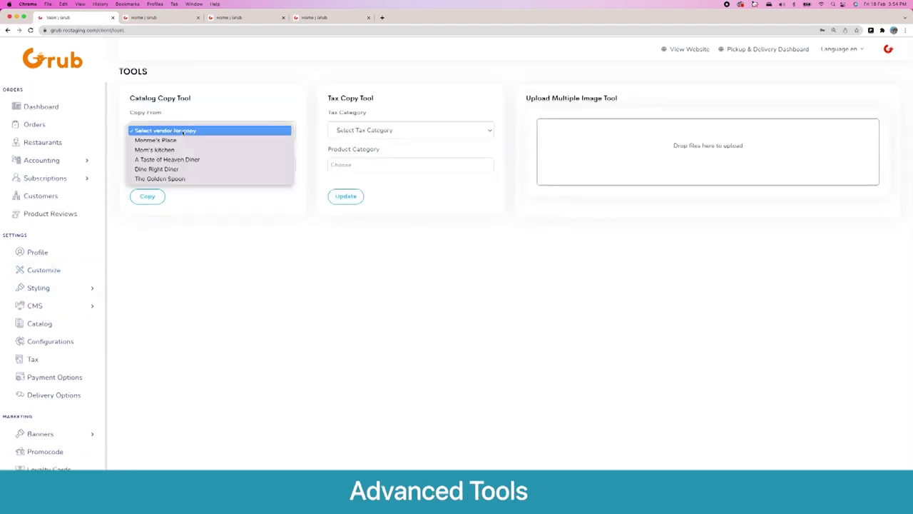
click(181, 140)
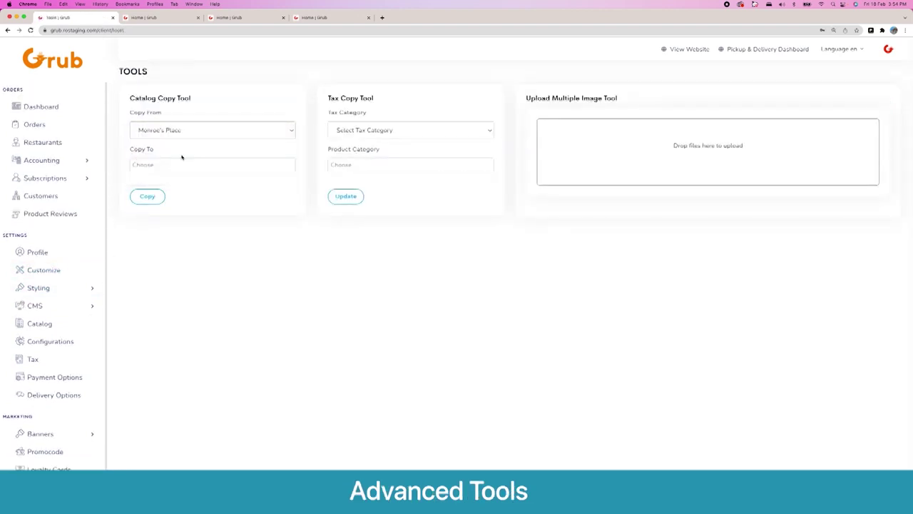
click(182, 165)
click(274, 156)
- In Tax Copy Tool, pick service tax and the Continental product category
click(378, 130)
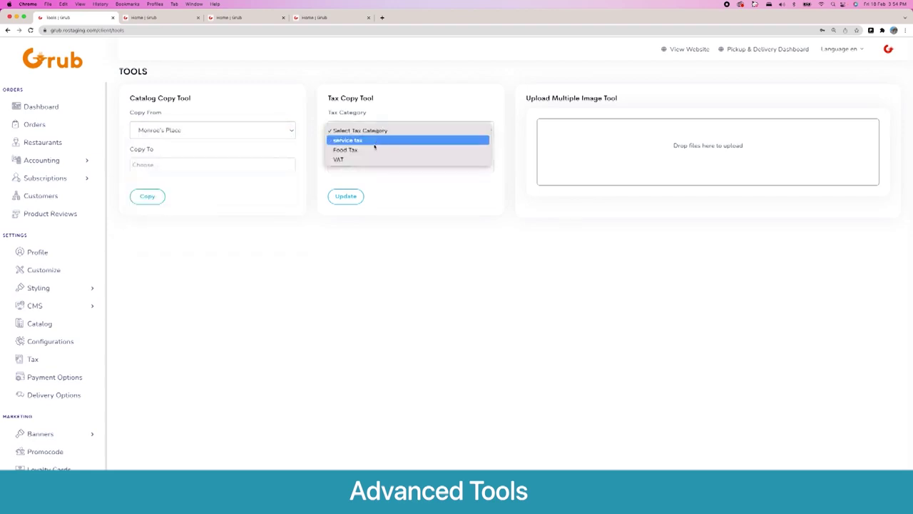
click(372, 140)
click(364, 164)
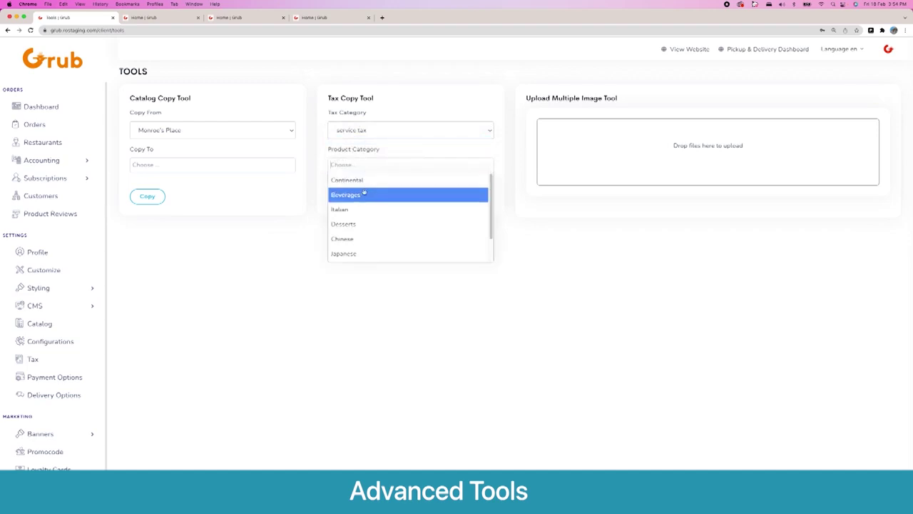
click(348, 179)
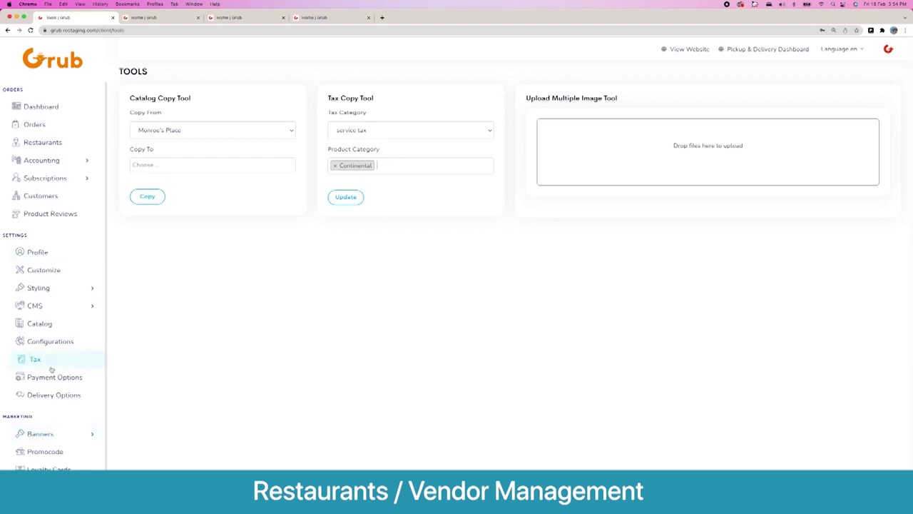
click(41, 146)
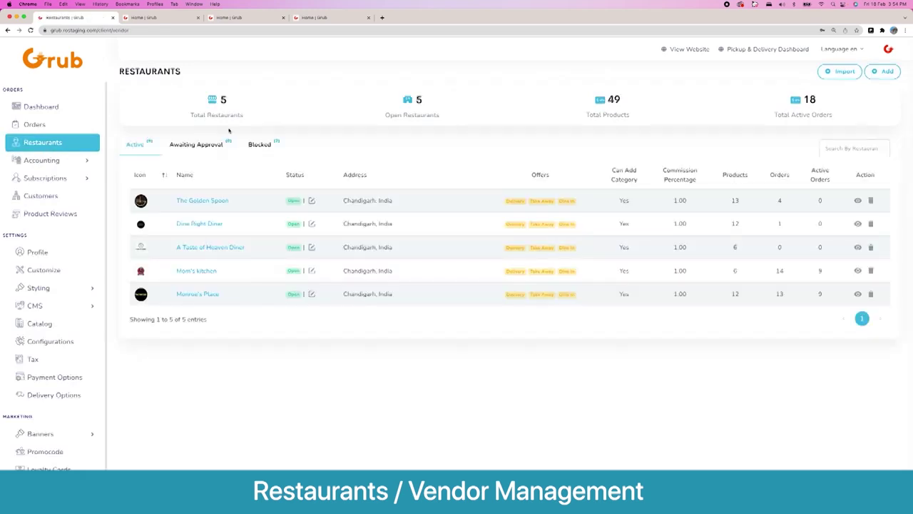
- Open The Golden Spoon from the Active vendors table to see its 13 published products
click(223, 202)
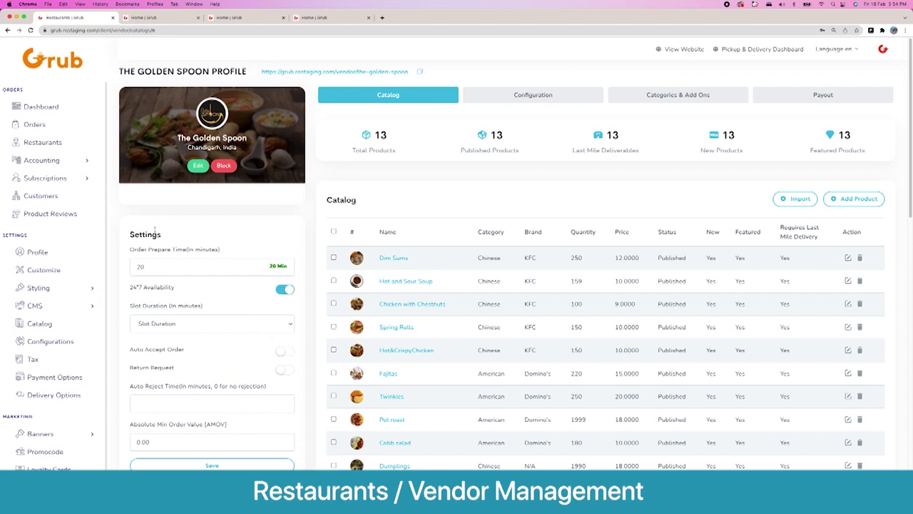
- Enter 5 minutes as The Golden Spoon's Auto Reject Time, leaving Auto Accept Order off
scroll(196, 371, down, 4)
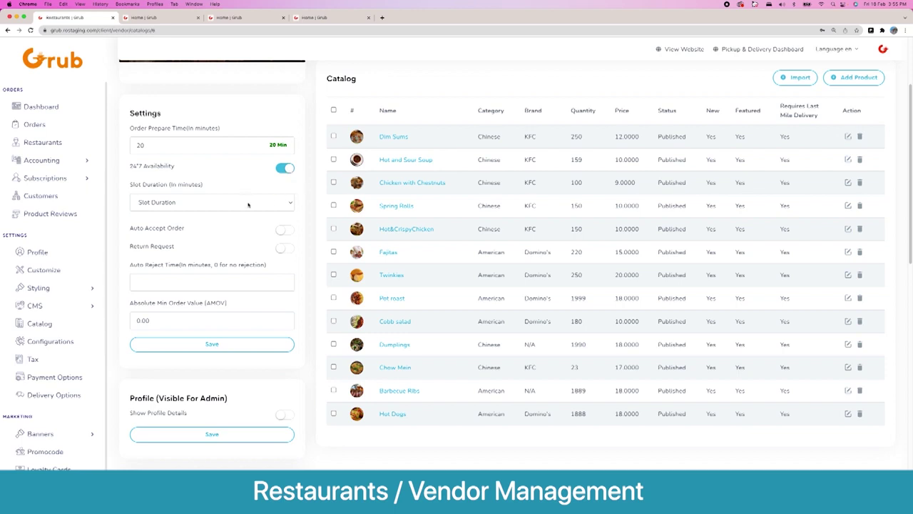
click(222, 208)
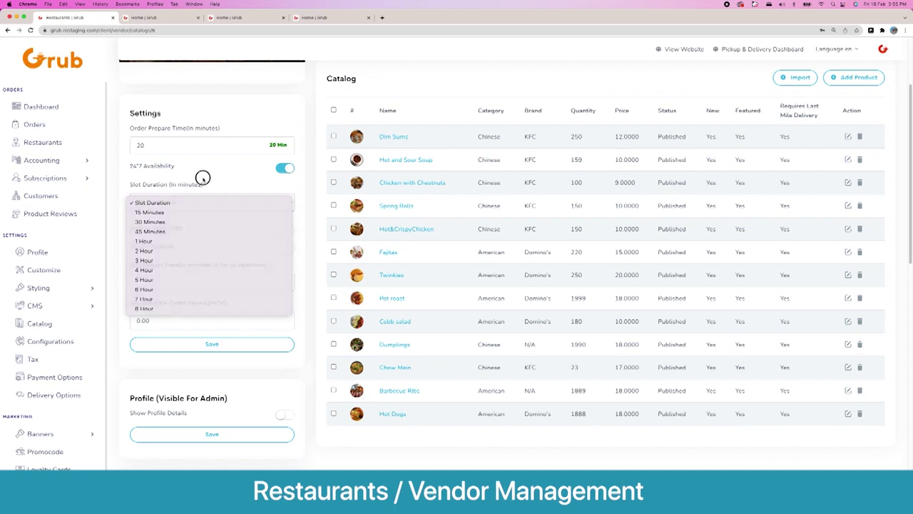
click(203, 182)
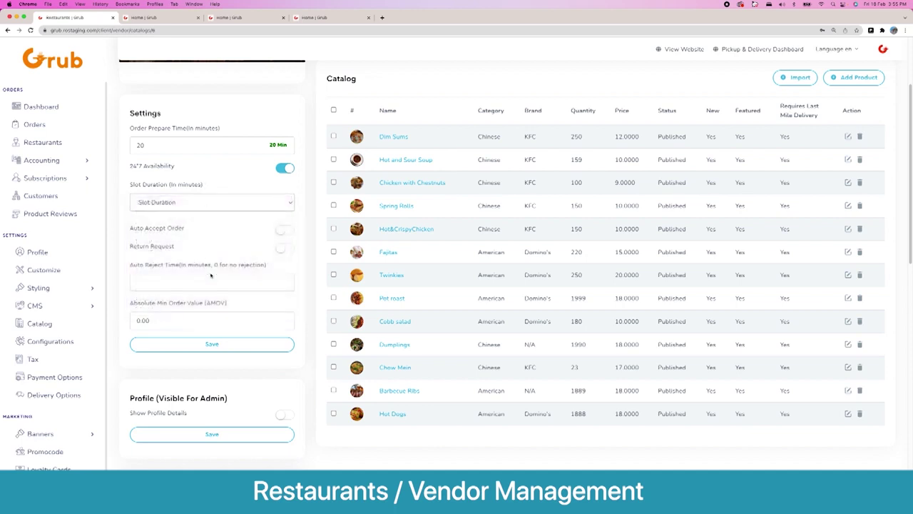
click(283, 230)
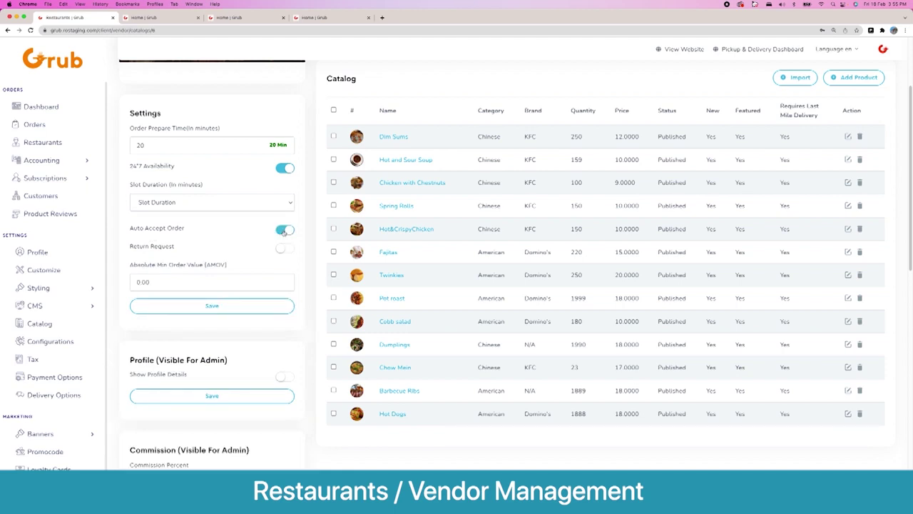
click(284, 231)
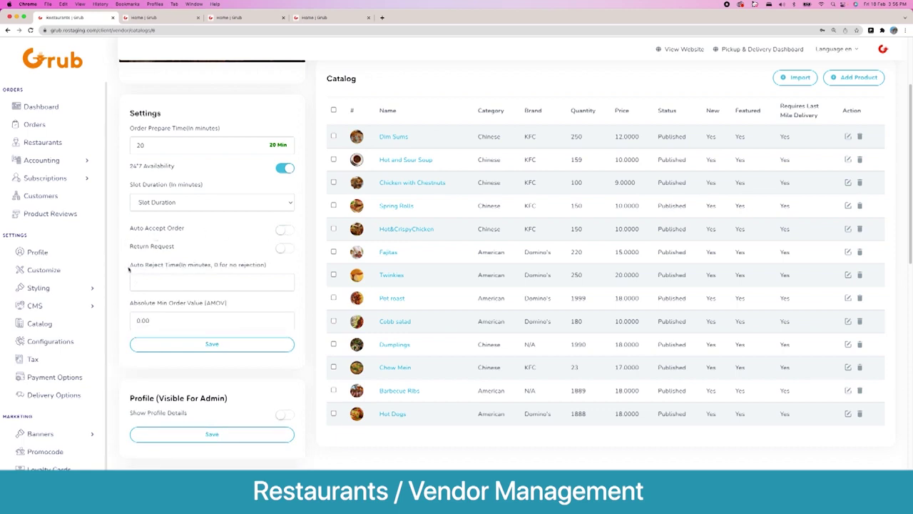
click(206, 286)
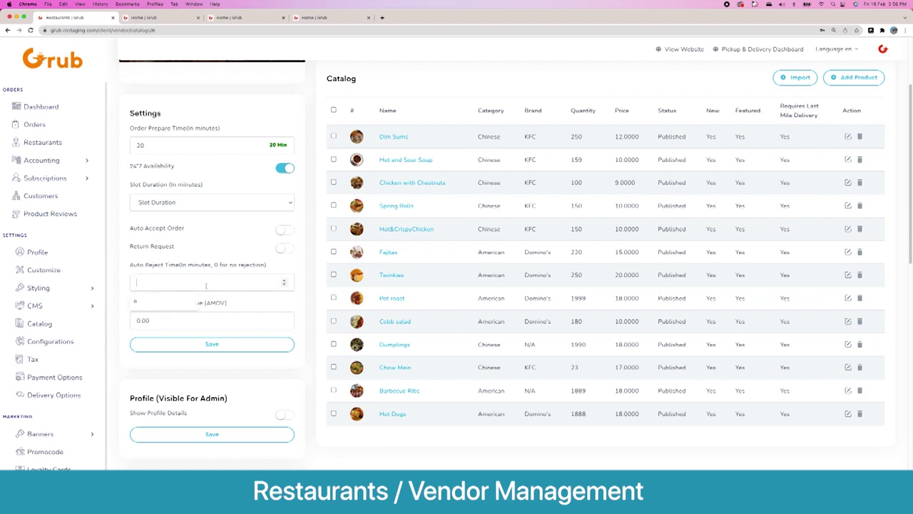
text(5)
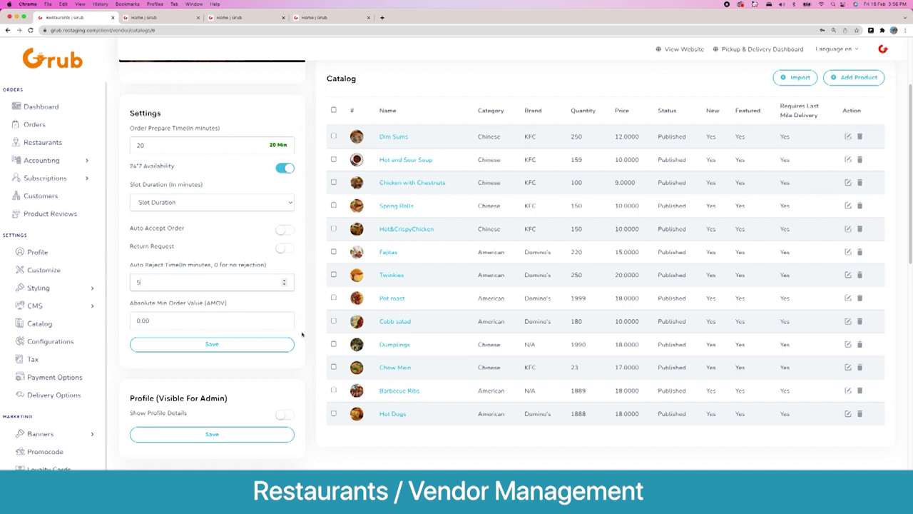
scroll(301, 314, down, 2)
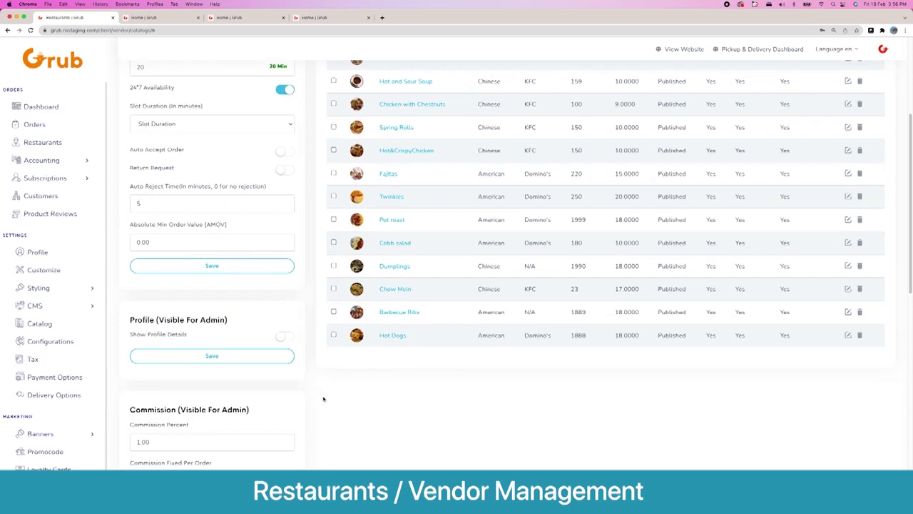
- Scroll through the vendor's Commission and Category Setup settings
scroll(324, 398, down, 2)
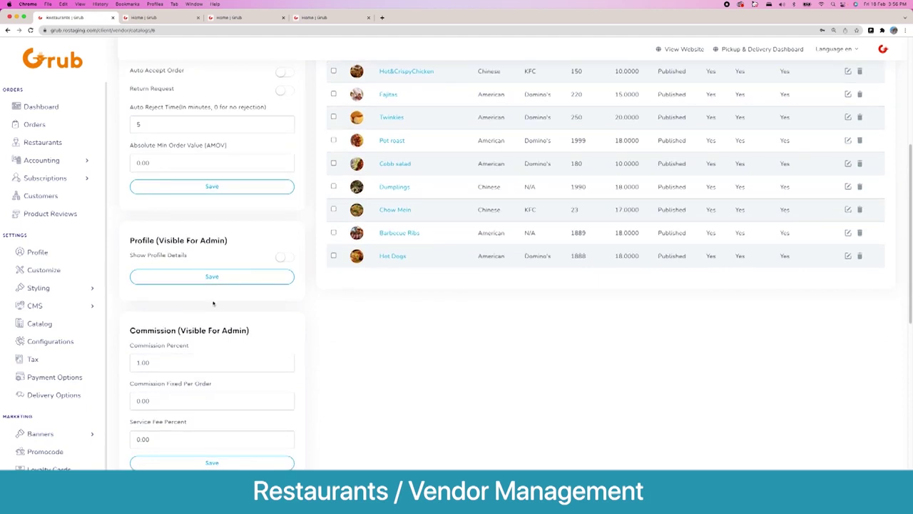
scroll(242, 363, down, 6)
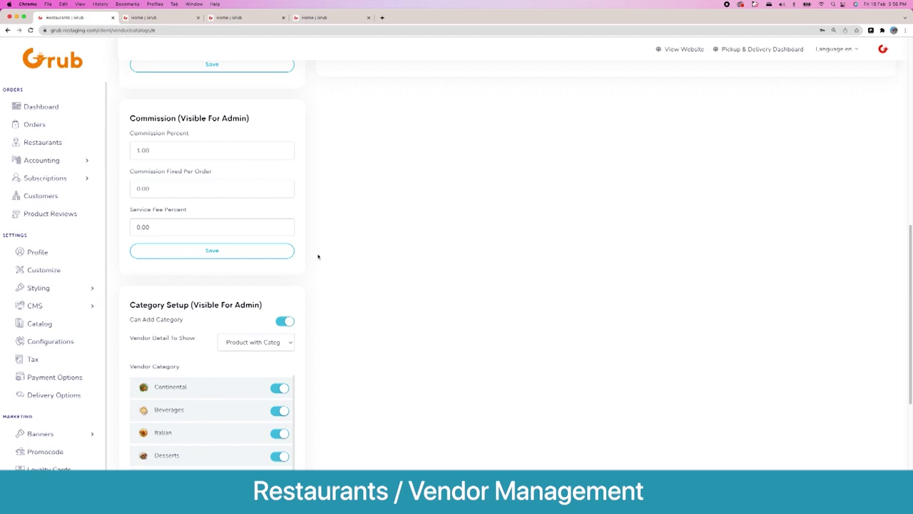
scroll(332, 278, down, 2)
scroll(333, 281, down, 2)
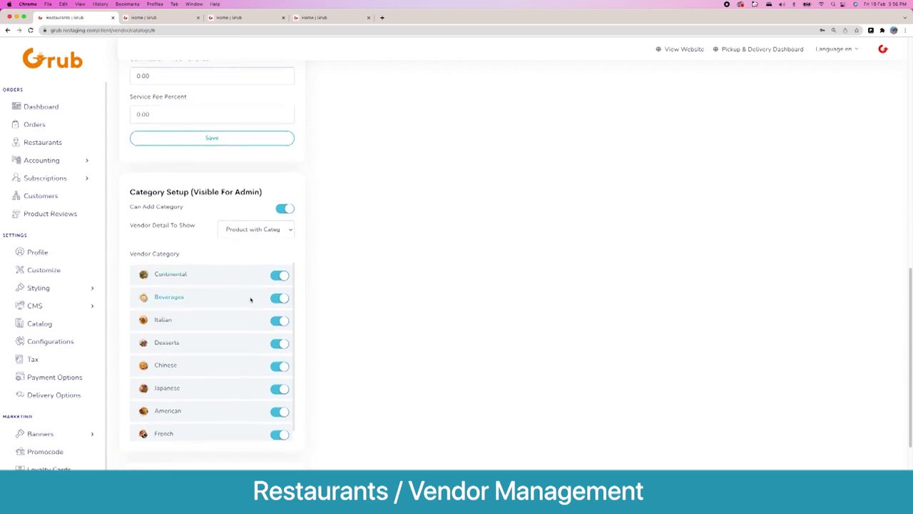
scroll(251, 300, down, 1)
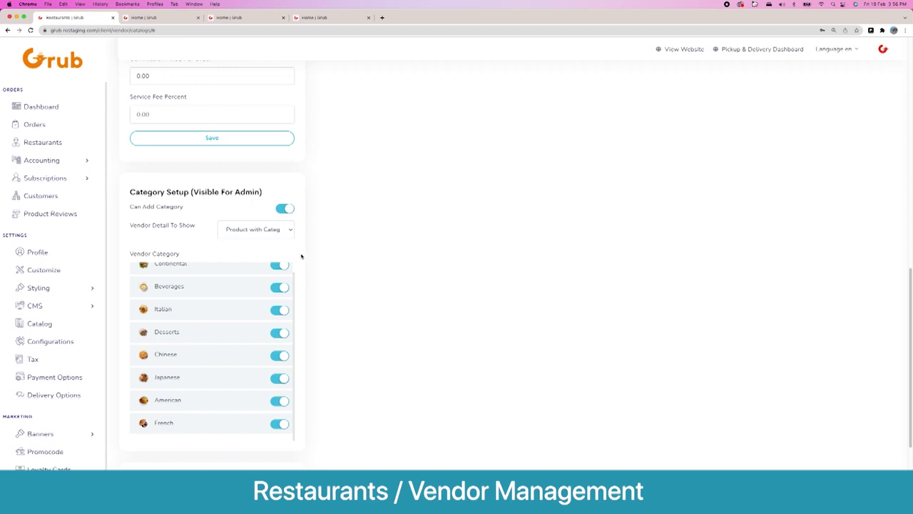
- Check the Vendor Detail To Show options unchanged, then open the vendor's storefront in a new tab
click(242, 232)
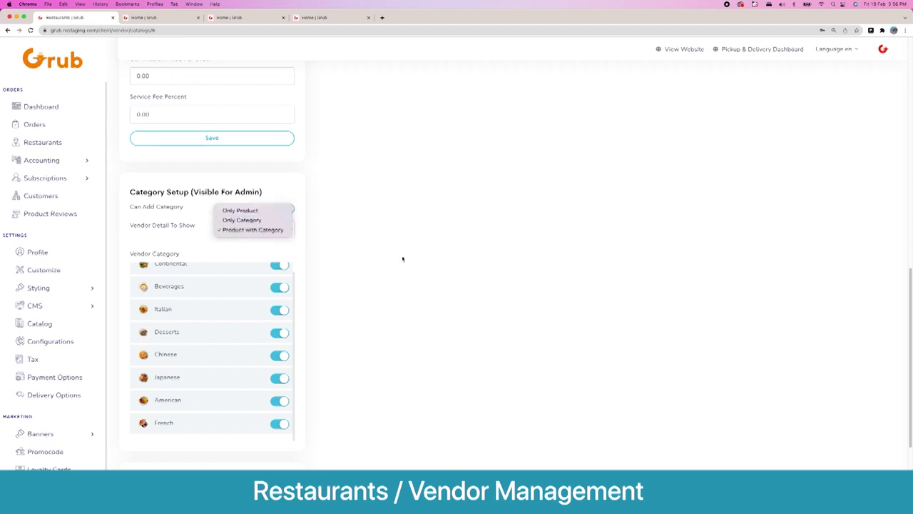
click(369, 296)
scroll(359, 320, up, 15)
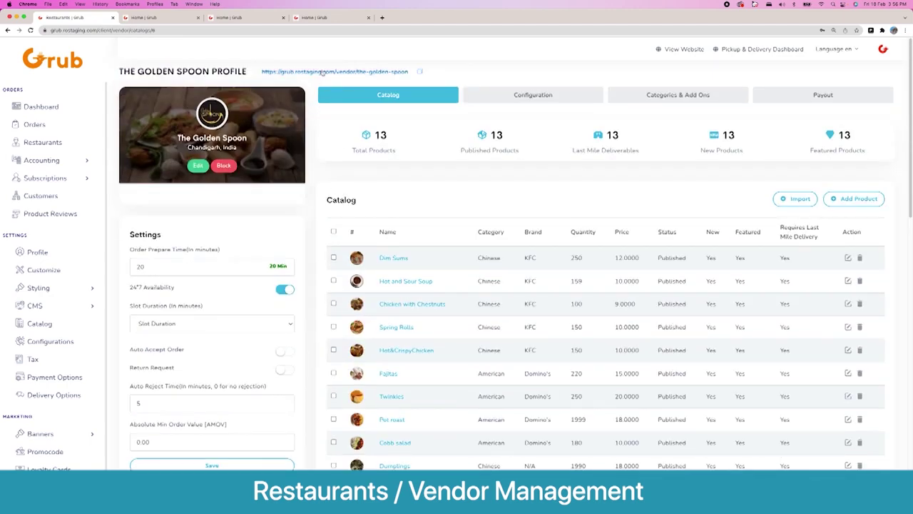
click(322, 72)
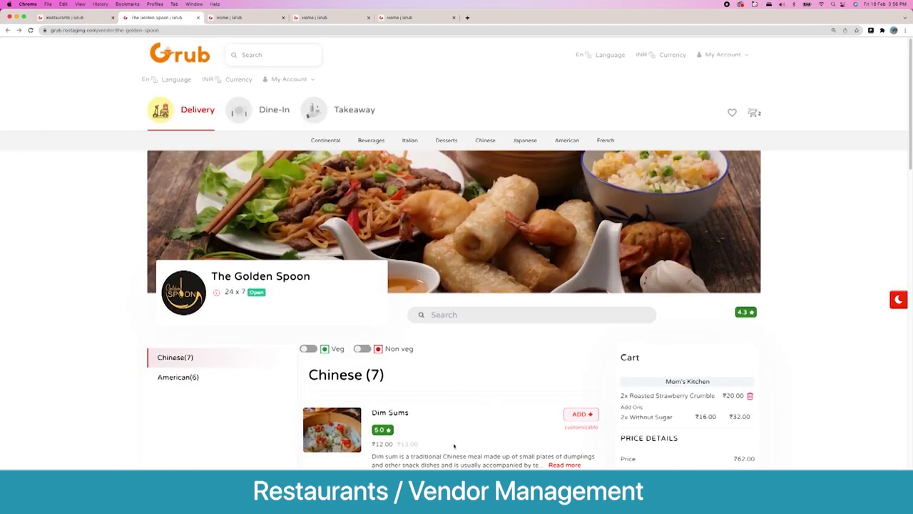
- Browse The Golden Spoon's storefront menu, then switch back to the admin tab
scroll(490, 411, down, 3)
scroll(461, 434, down, 5)
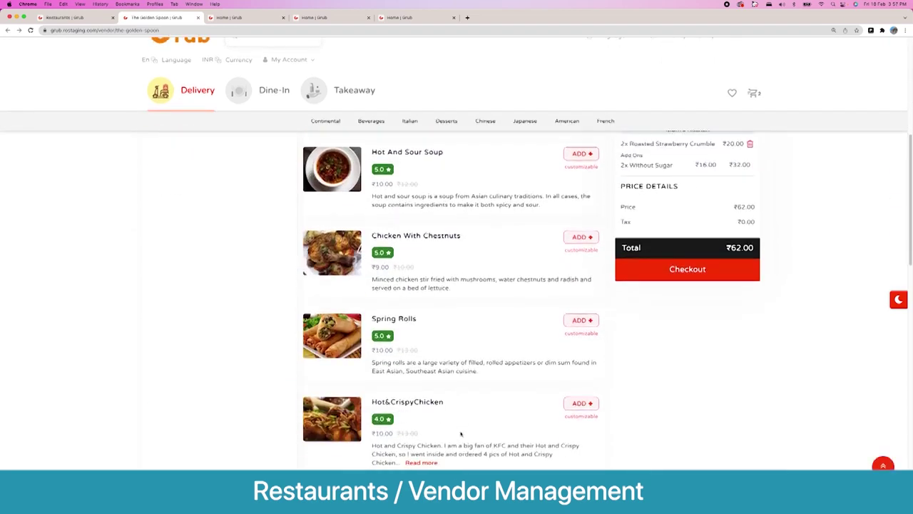
scroll(461, 434, up, 8)
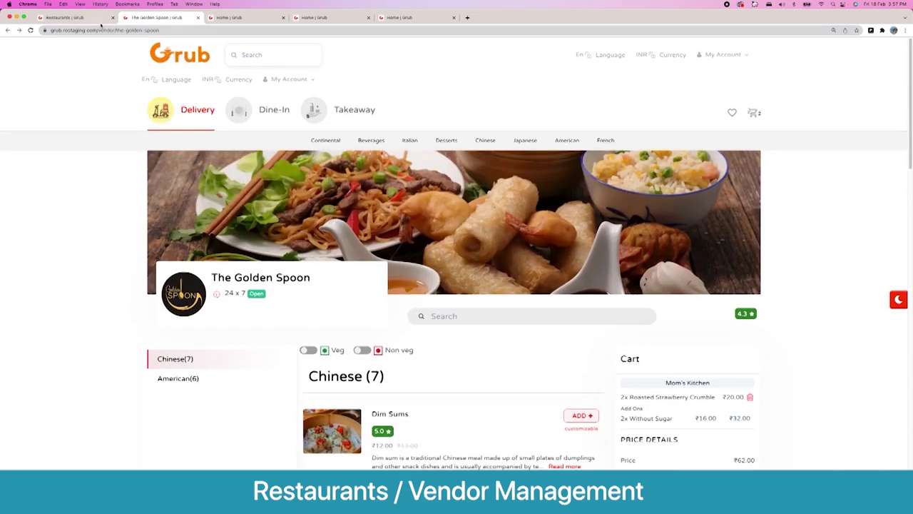
click(91, 18)
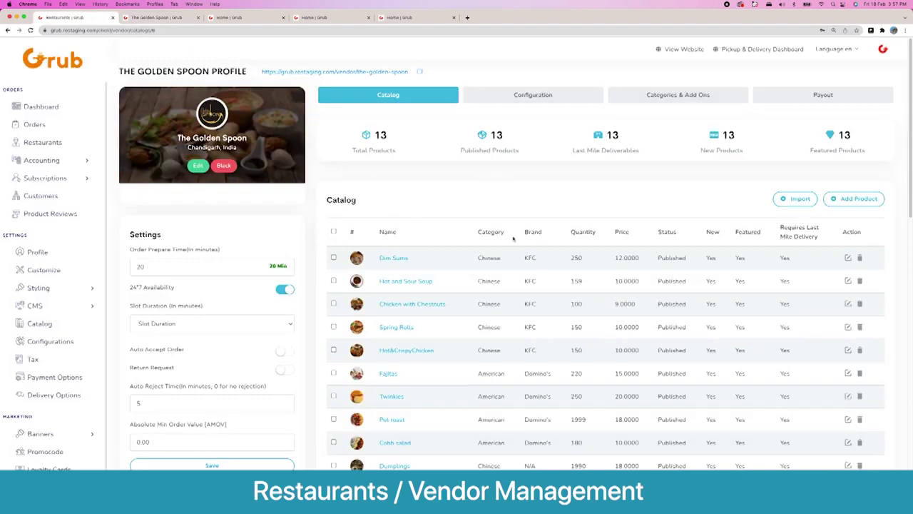
- Switch off 24*7 availability and mark a Sunday 08:00–20:00 slot on the weekly calendar
click(285, 289)
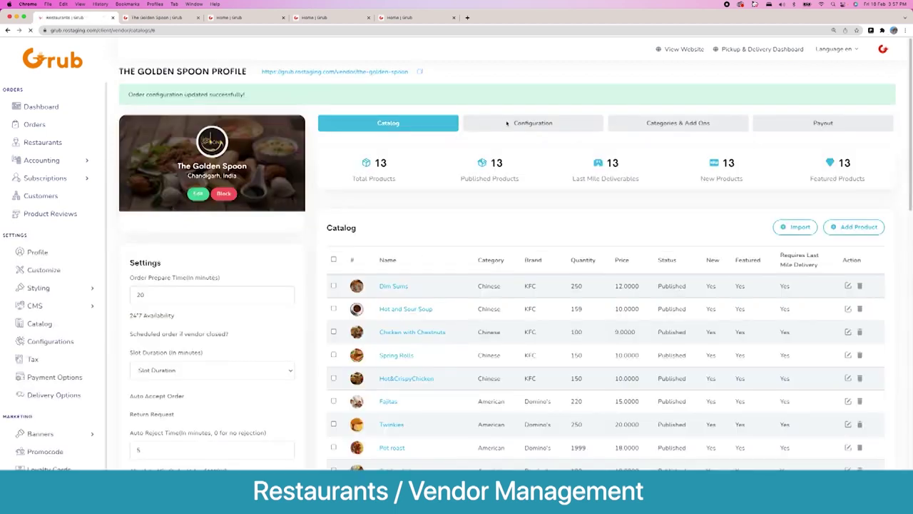
click(539, 124)
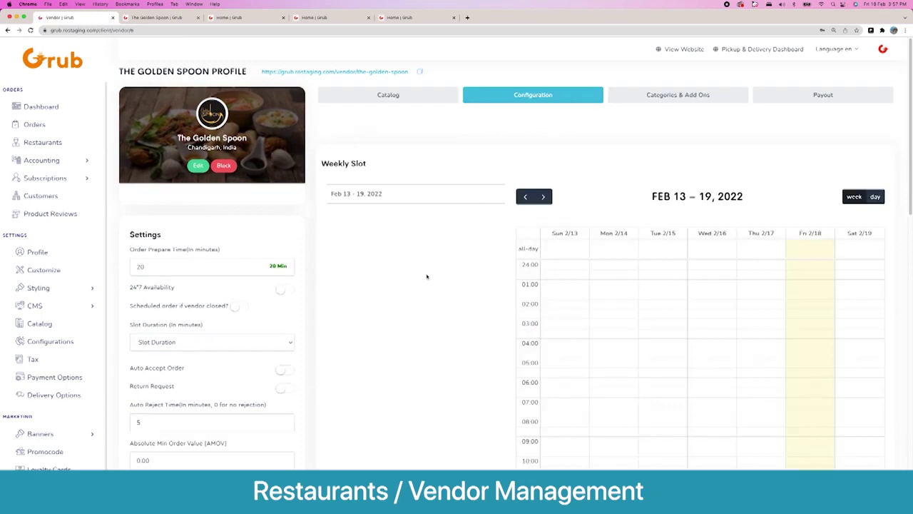
scroll(412, 250, down, 5)
scroll(409, 247, down, 4)
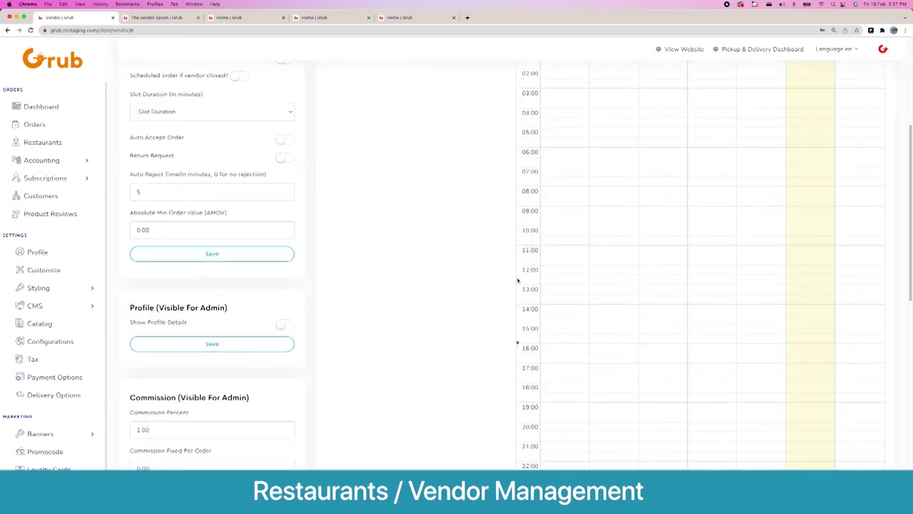
scroll(500, 257, up, 7)
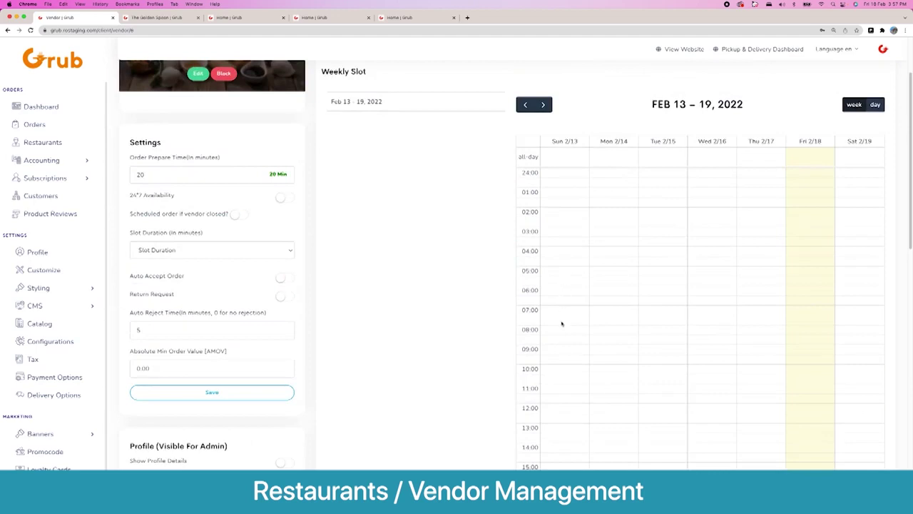
drag(557, 330, 555, 442)
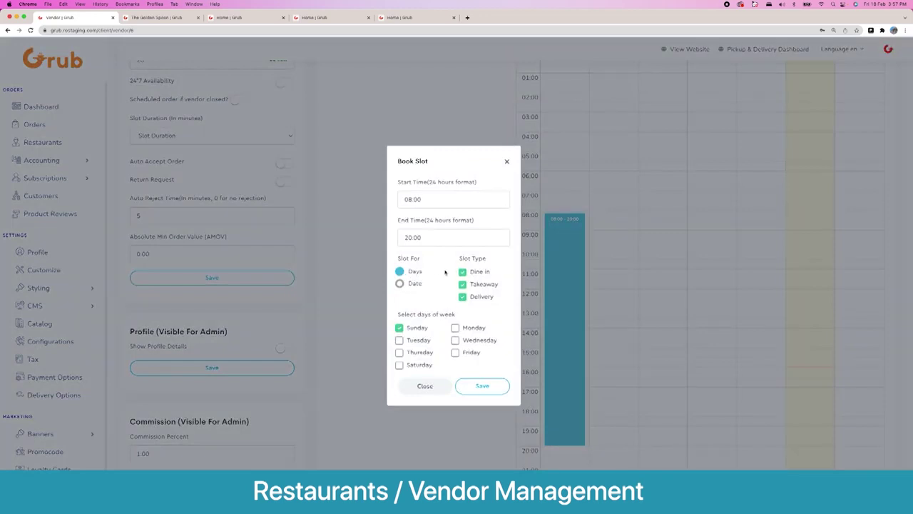
- Add Monday through Saturday to the 08:00–20:00 slot and save it
click(400, 340)
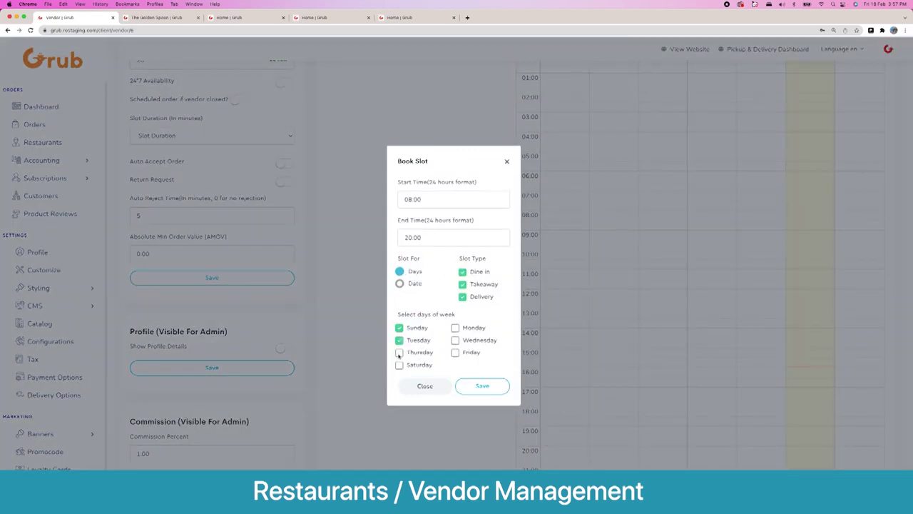
click(400, 352)
click(399, 365)
click(456, 353)
click(455, 340)
click(455, 327)
click(479, 386)
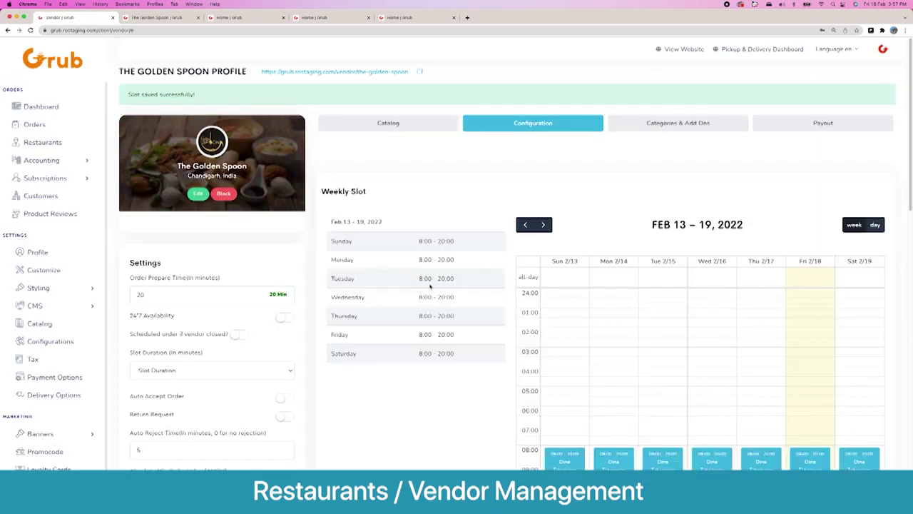
- Look over a Tuesday slot's Edit Slot dialog without saving, then view Categories & Add Ons
scroll(585, 284, down, 10)
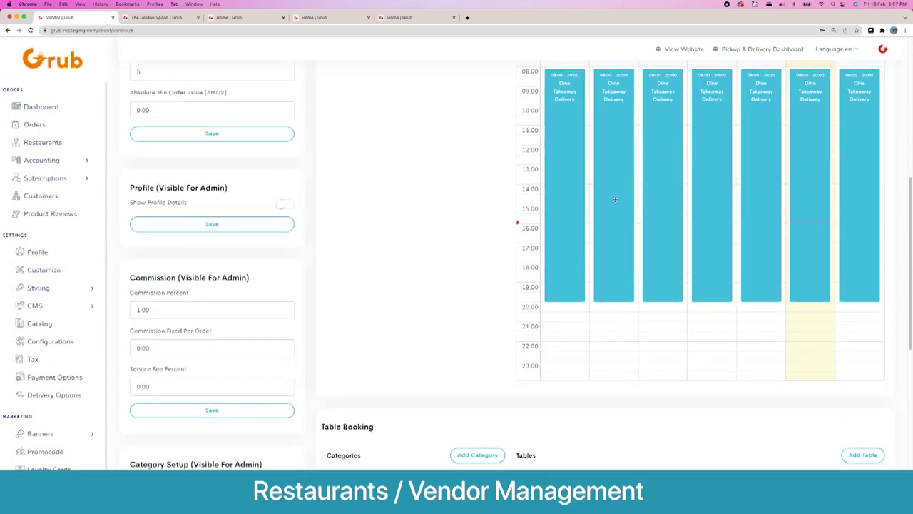
click(615, 199)
click(416, 295)
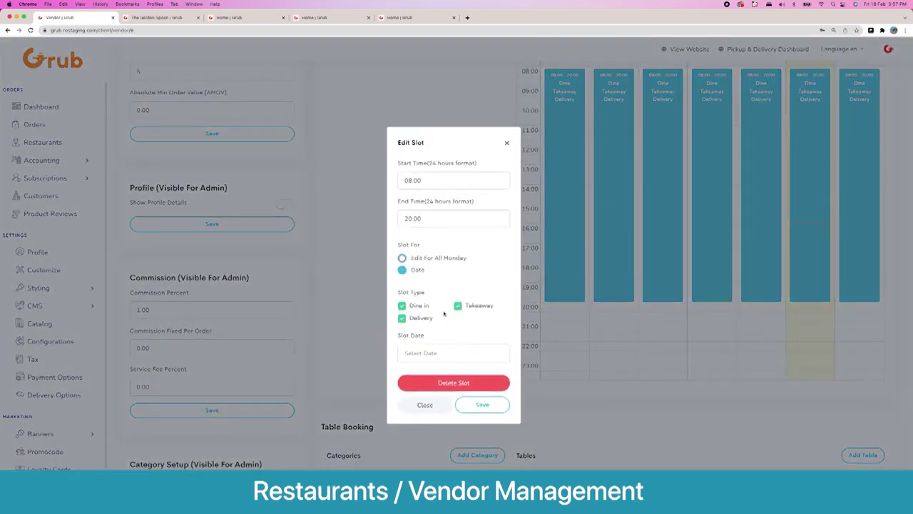
click(504, 145)
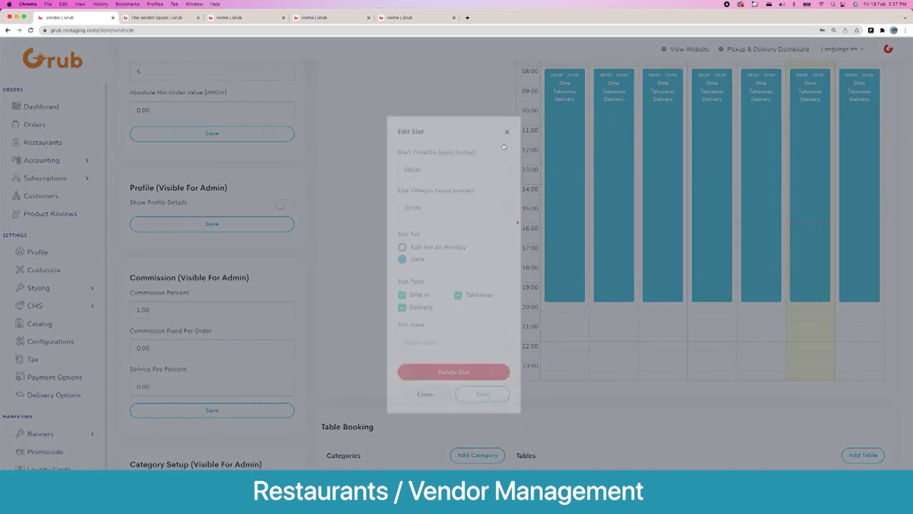
scroll(467, 255, down, 5)
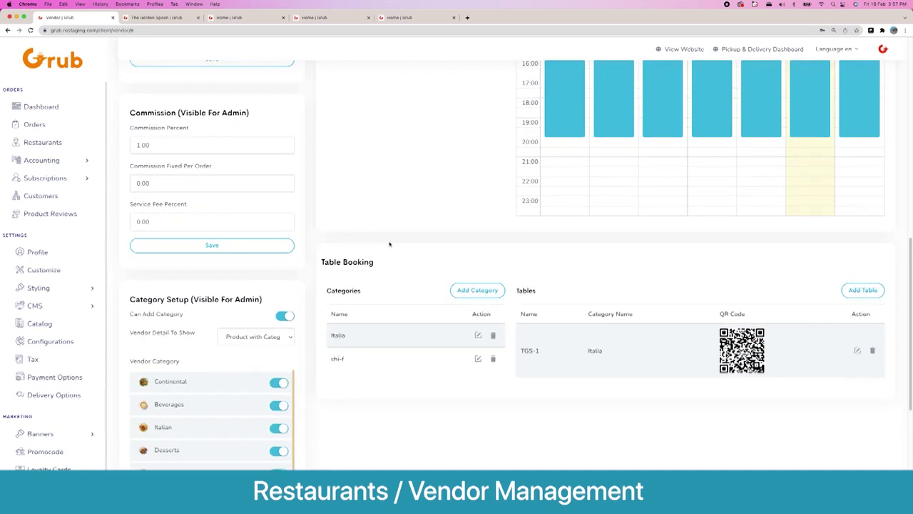
scroll(390, 244, up, 8)
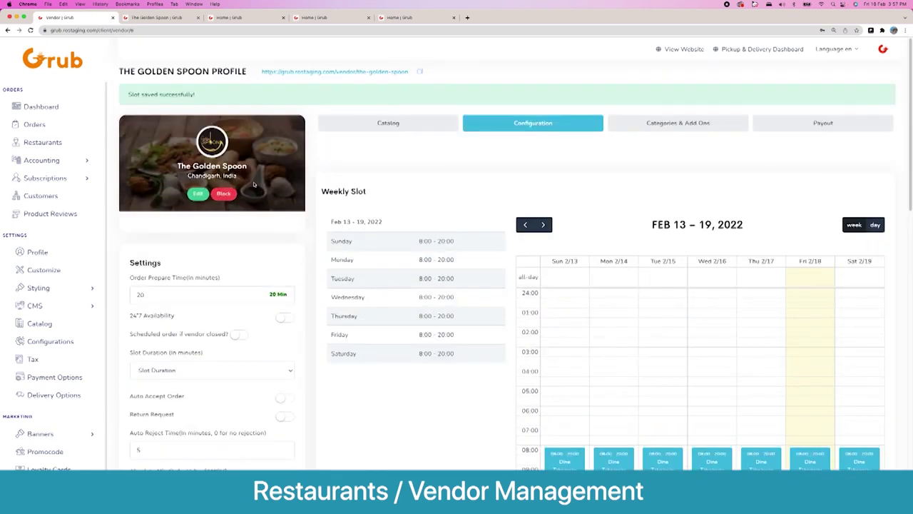
click(662, 125)
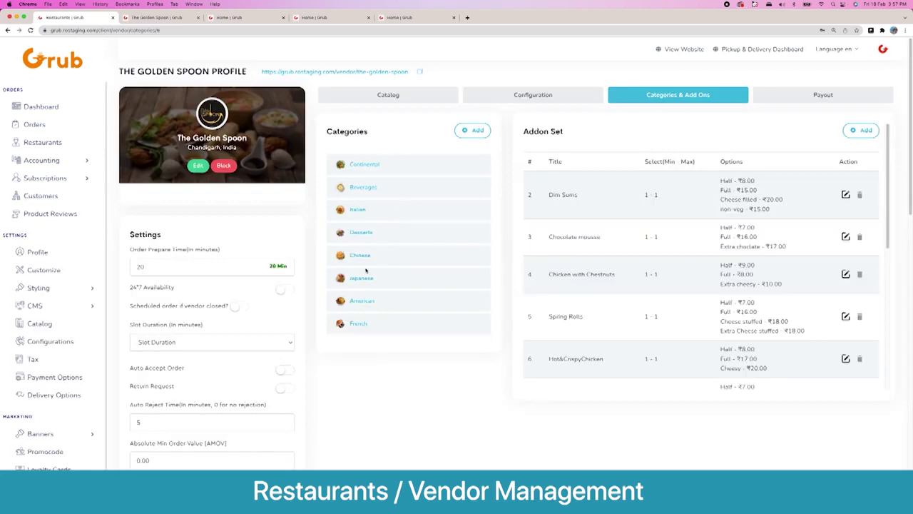
- Peek at the new-category form and Dim Sums add-on set editor unsaved, then scan the add-on sets
click(472, 131)
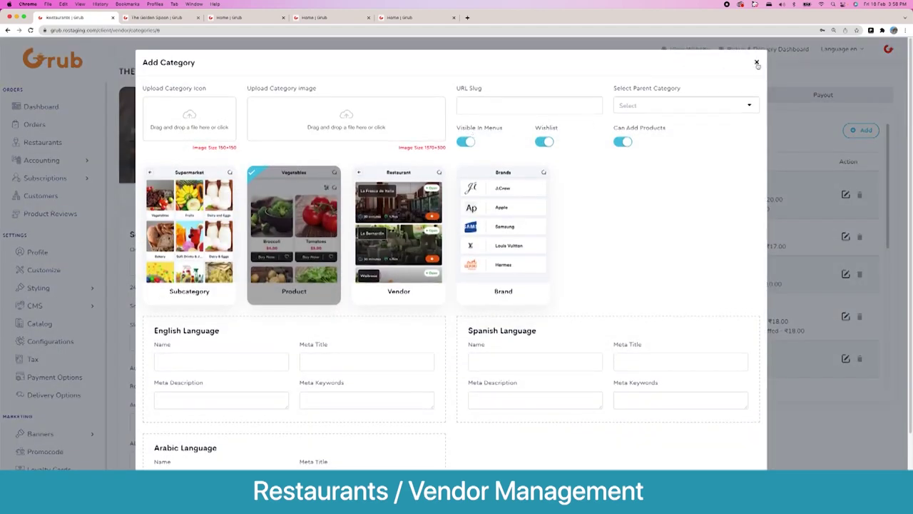
click(757, 63)
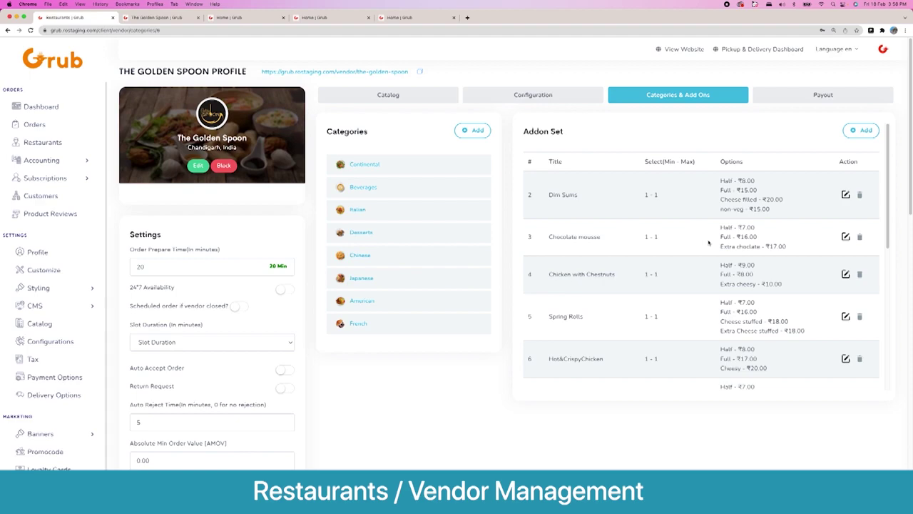
click(847, 195)
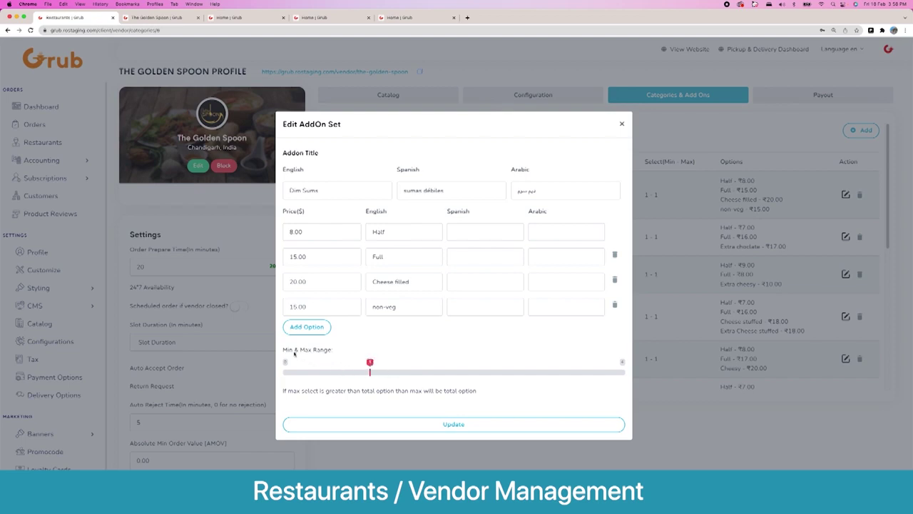
click(621, 123)
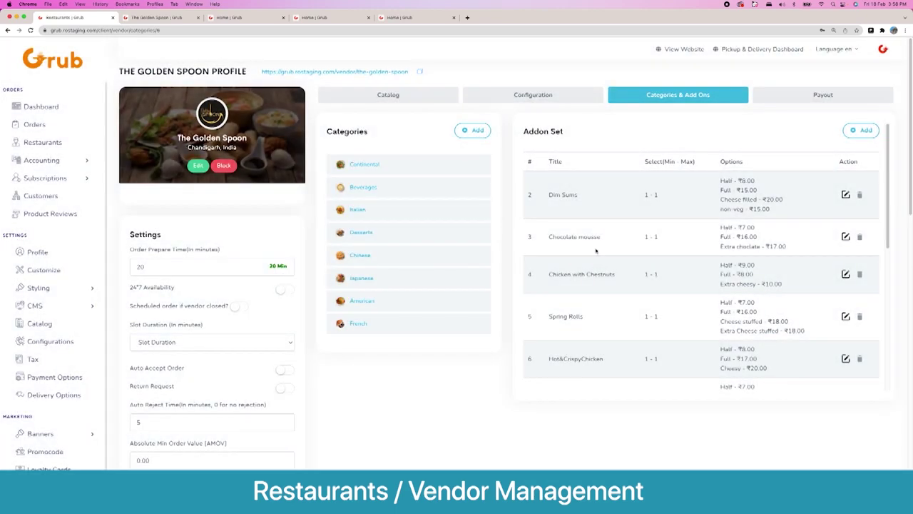
scroll(596, 250, down, 10)
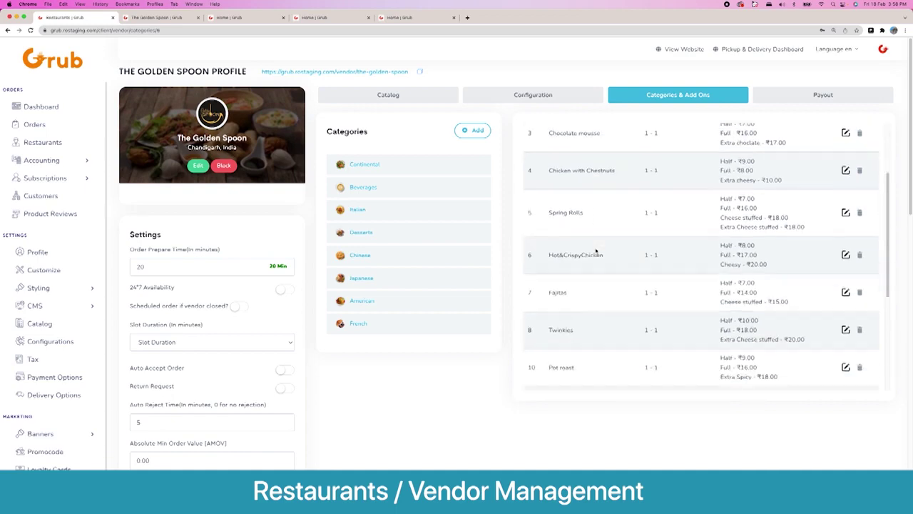
scroll(595, 250, up, 10)
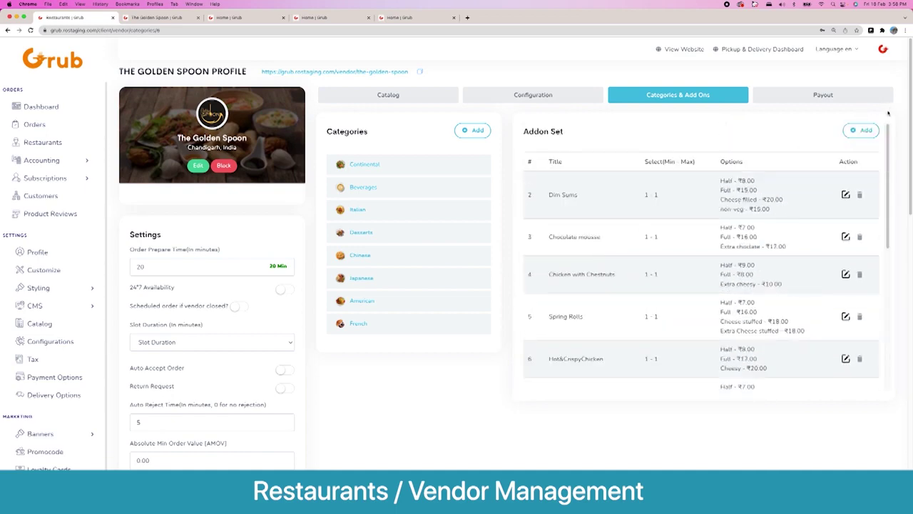
click(862, 130)
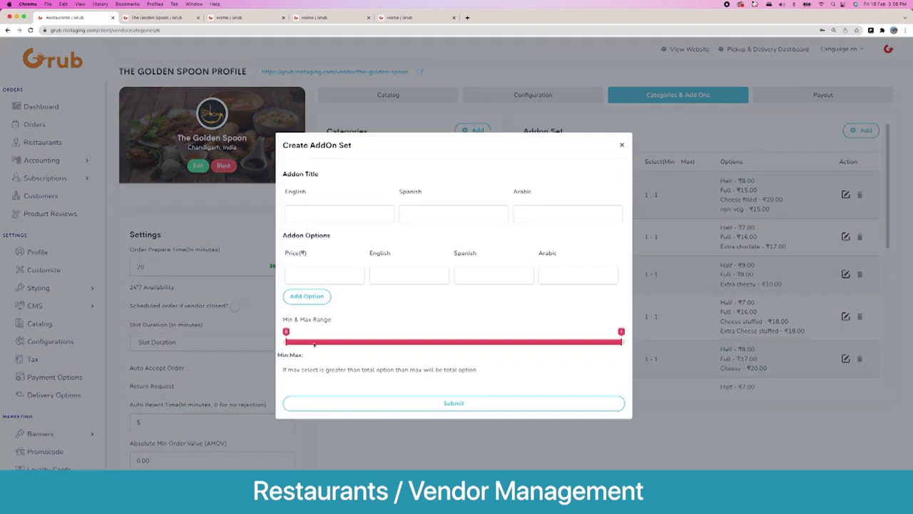
click(312, 297)
click(312, 308)
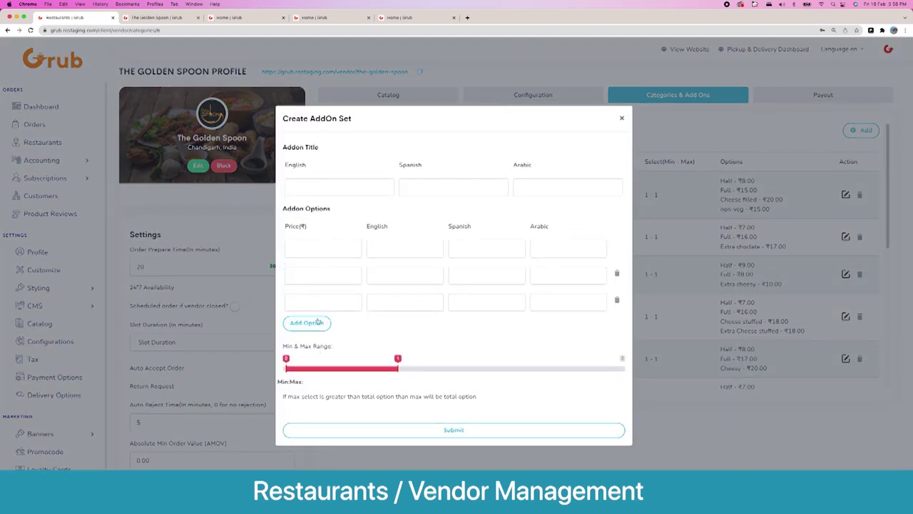
click(312, 248)
click(362, 227)
drag(397, 358, 563, 371)
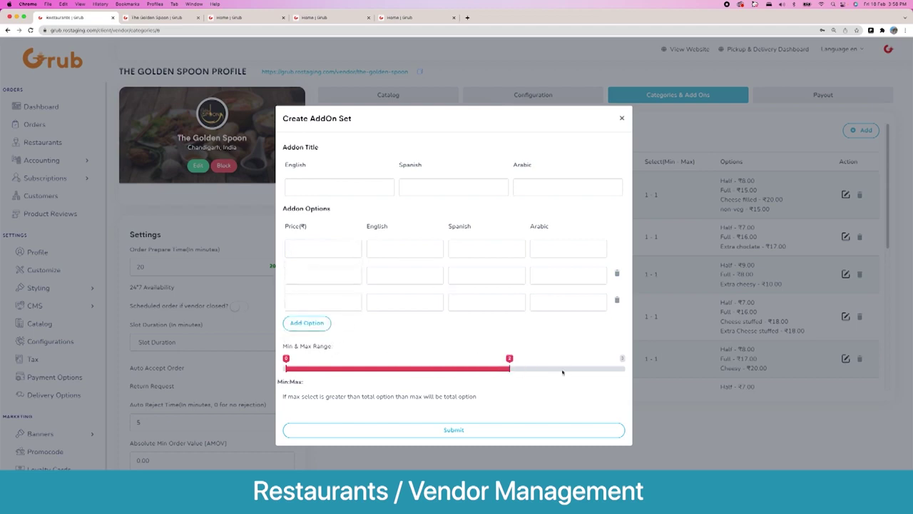
click(307, 323)
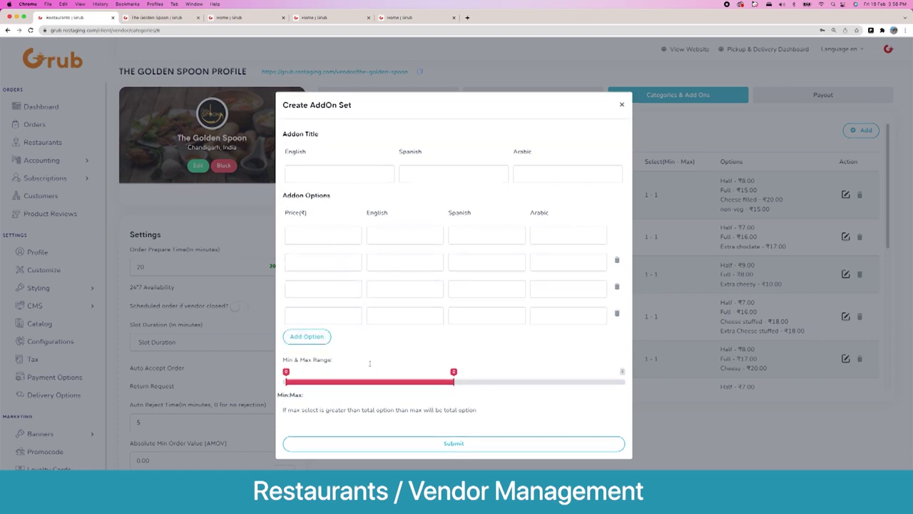
click(622, 104)
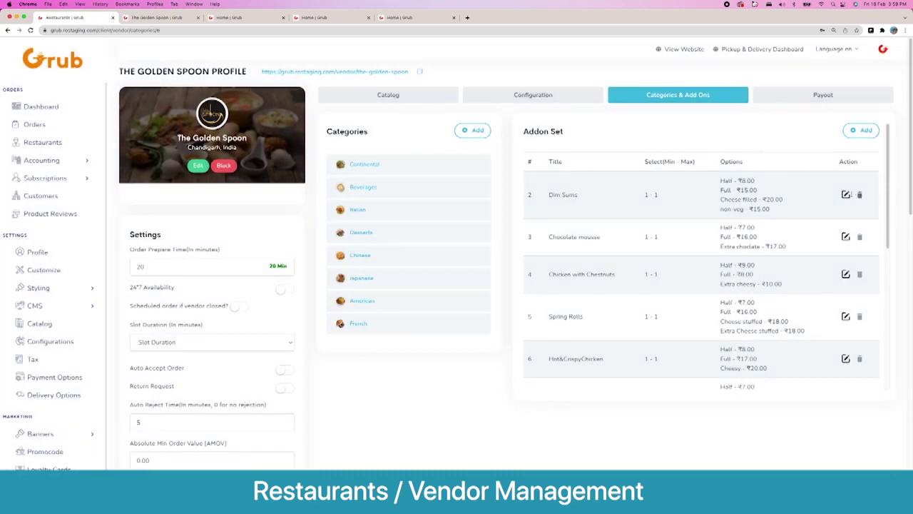
click(845, 194)
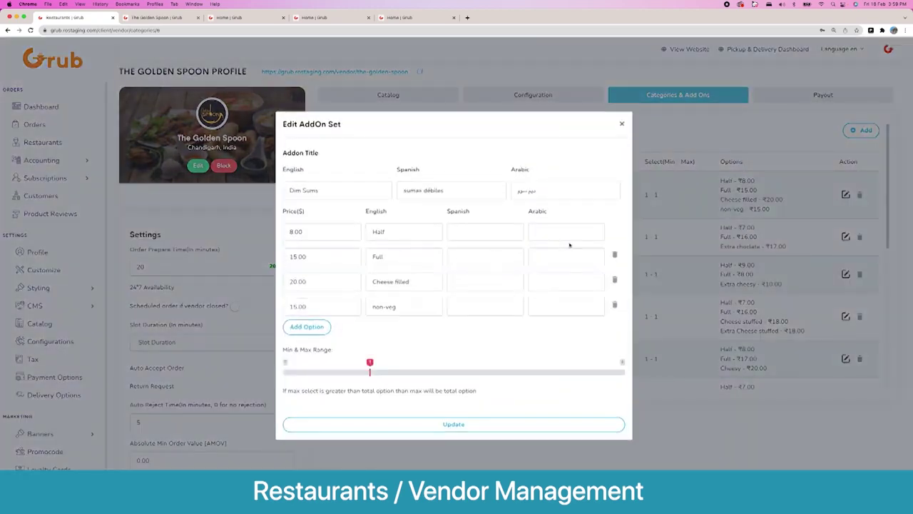
click(622, 124)
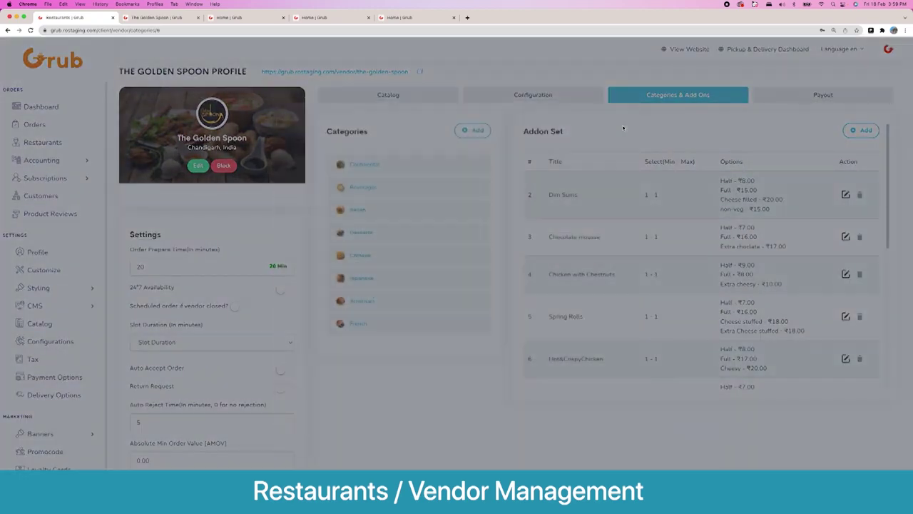
- On the Payout tab, start an Off the Platform payout and cancel it unsent
click(819, 97)
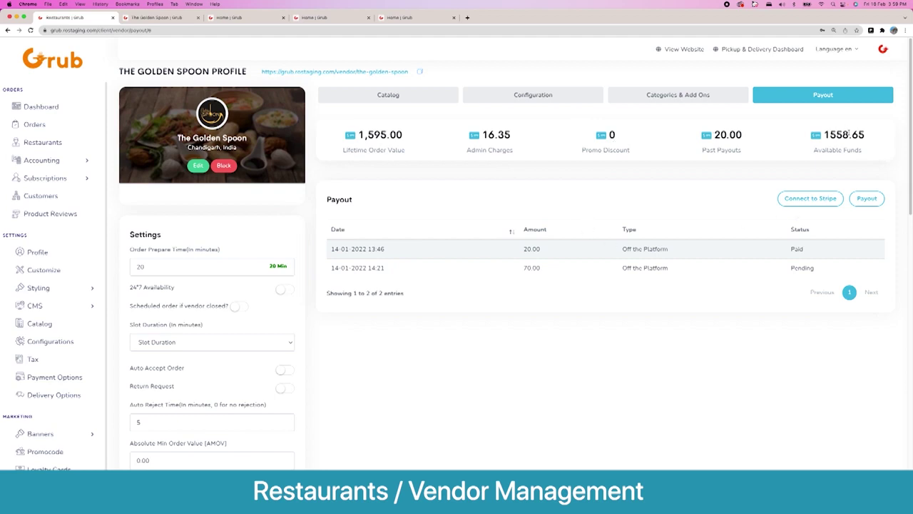
click(864, 198)
click(404, 292)
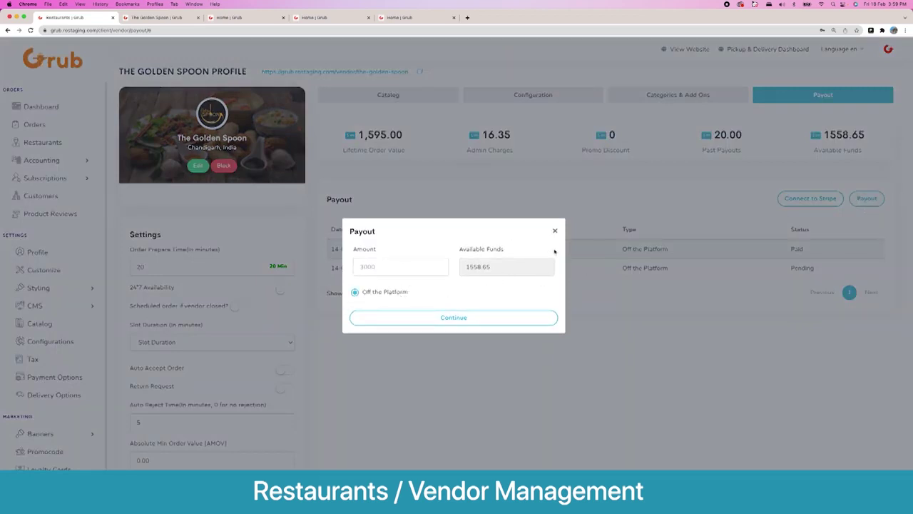
click(378, 267)
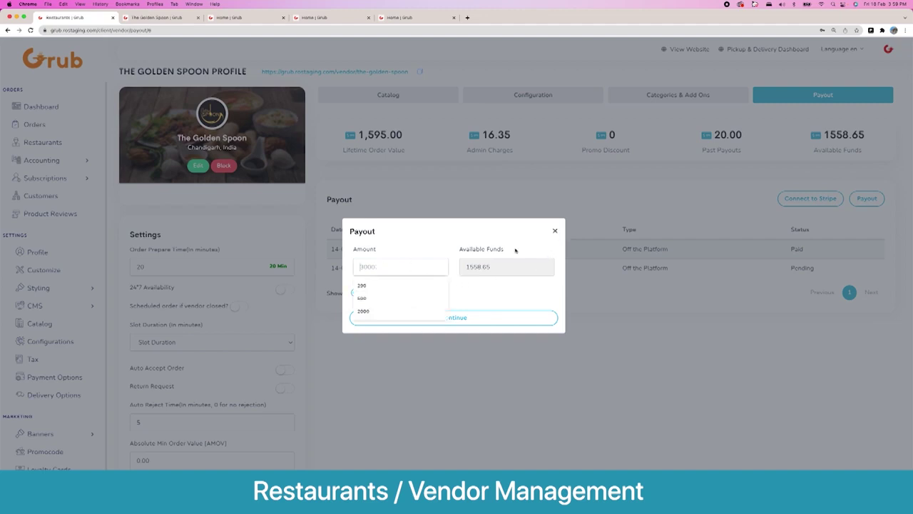
click(555, 232)
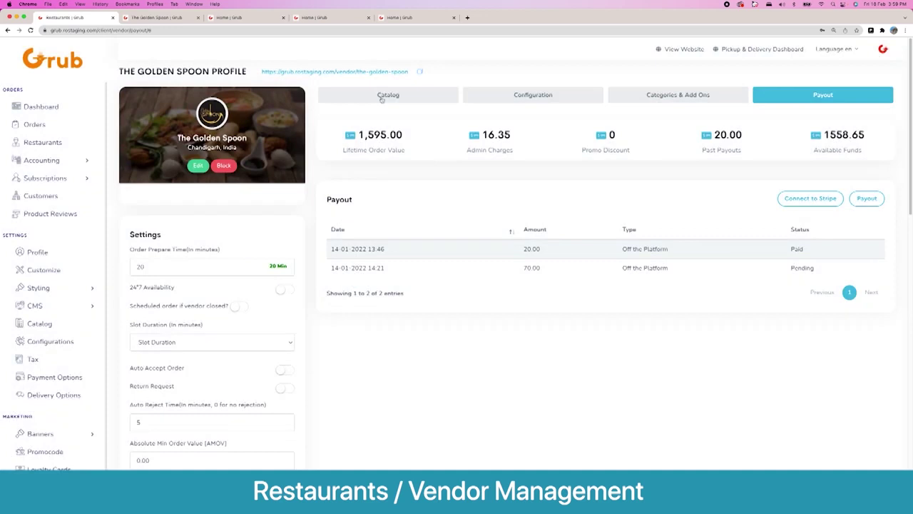
- From the Catalog tab, open Dim Sums in a new tab and return to the catalog
click(382, 98)
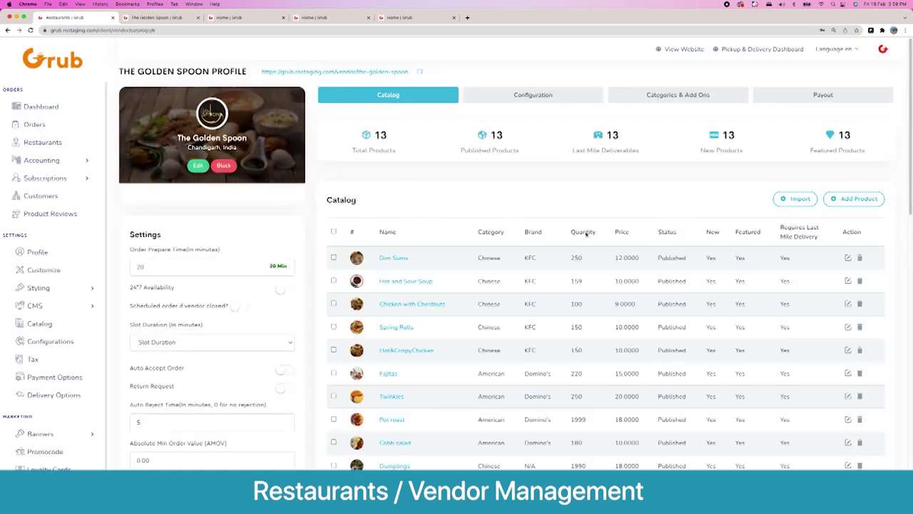
click(394, 258)
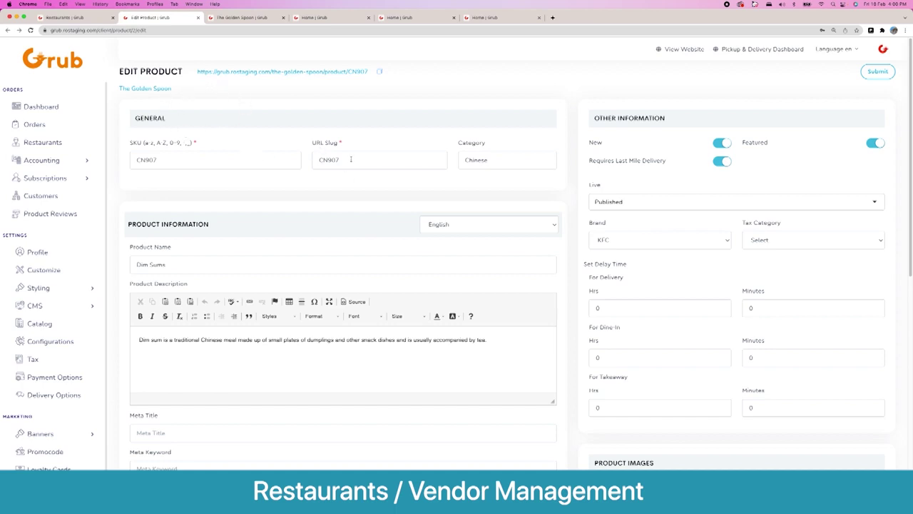
click(72, 18)
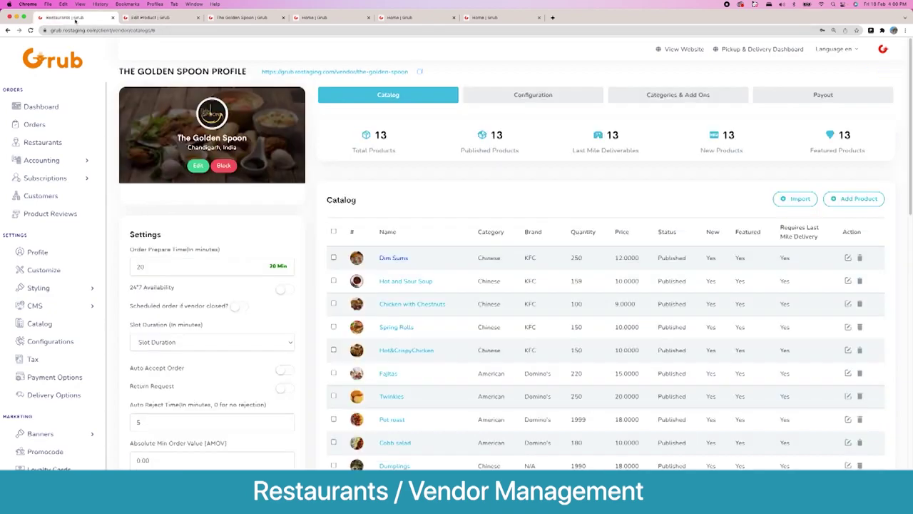
- Start a new product named 'cheese' and append 'guk' to its URL slug
click(860, 201)
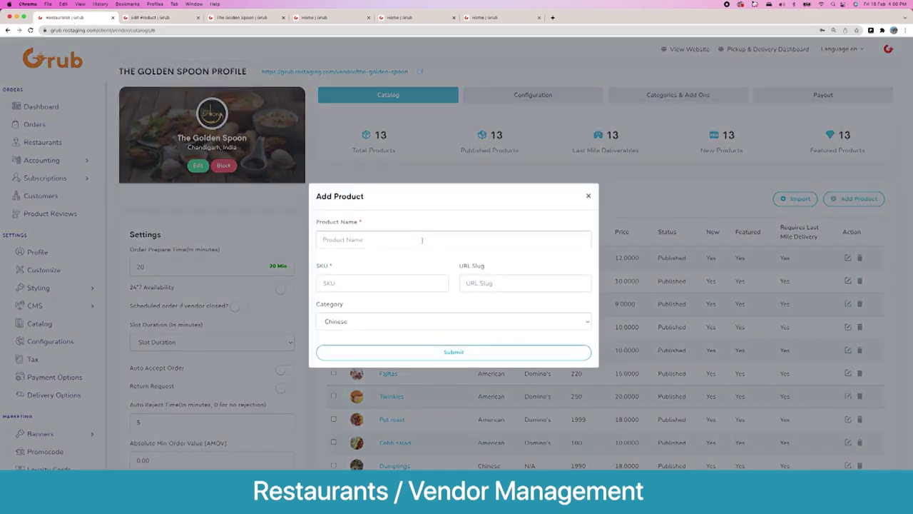
click(422, 240)
text(chhese)
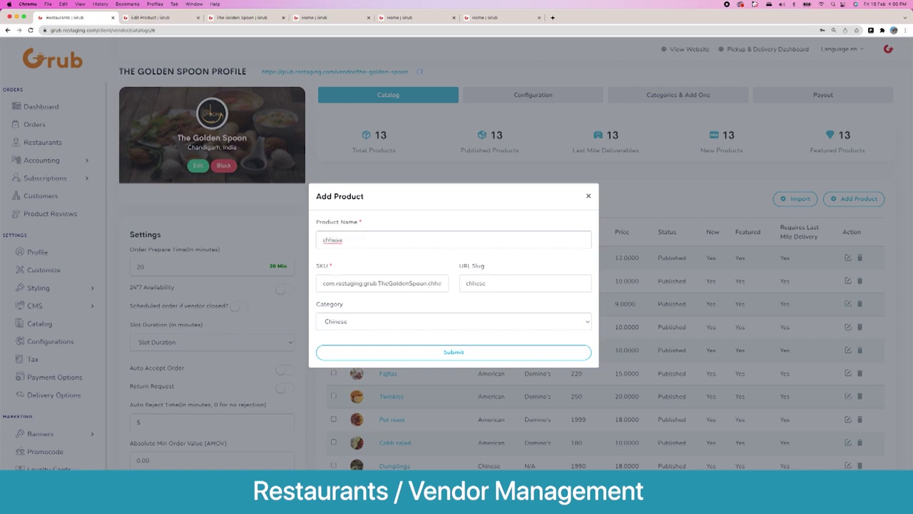
click(332, 240)
key(BackSpace)
text(e)
click(489, 283)
text(guk)
- Keep the Chinese category, discard the draft product, and open Dim Sums in a new tab
click(463, 322)
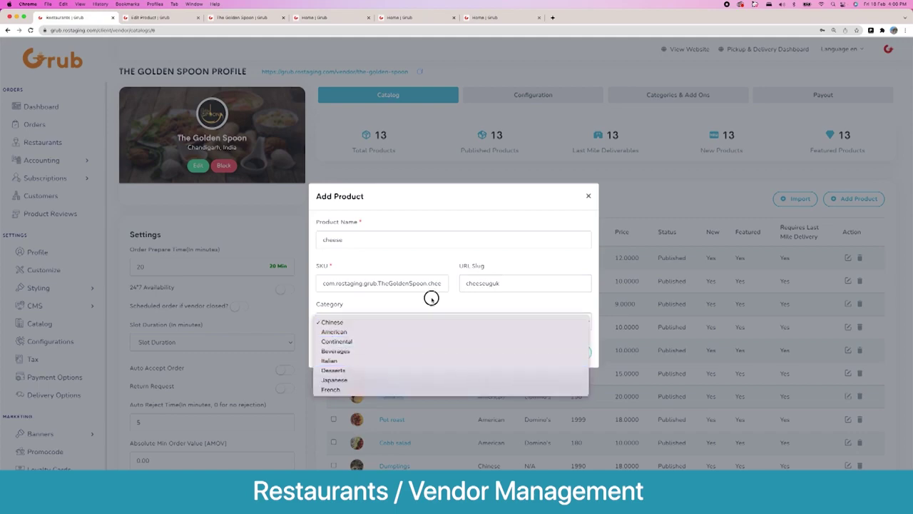
click(431, 299)
click(588, 196)
click(391, 264)
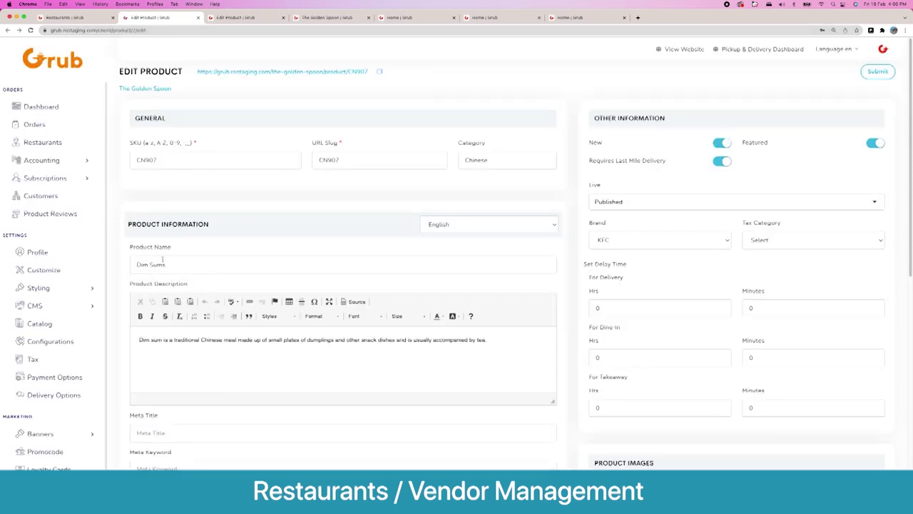
click(459, 224)
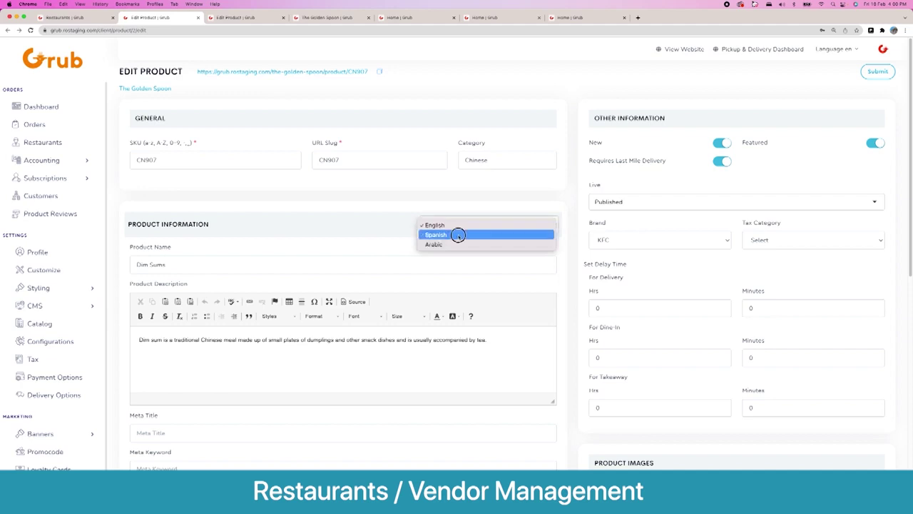
click(459, 235)
click(456, 225)
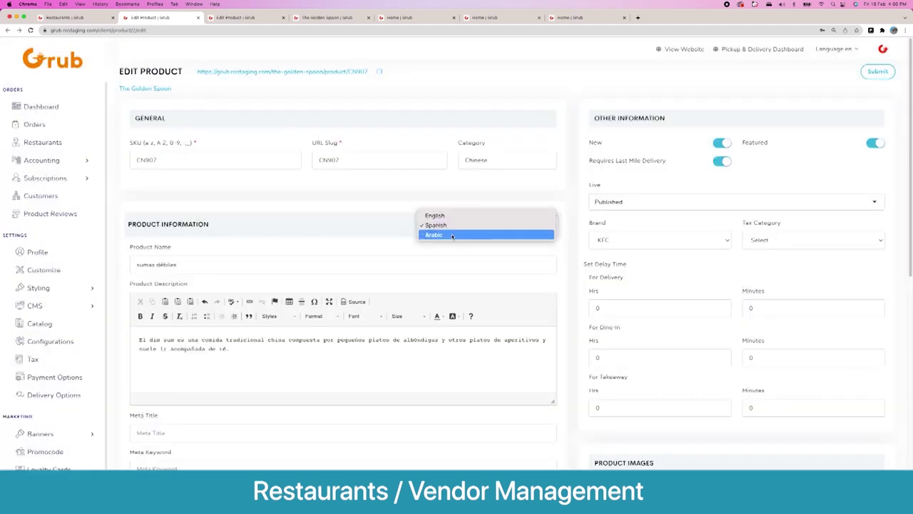
click(452, 234)
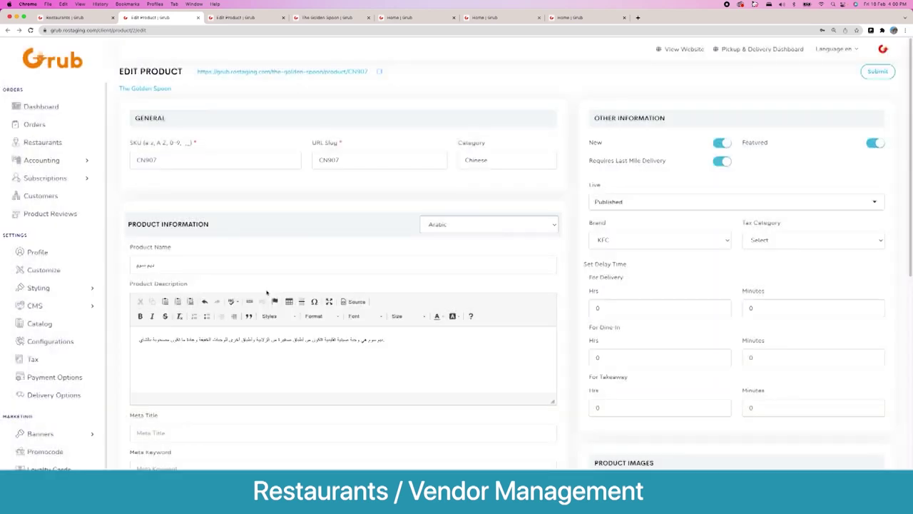
click(457, 225)
click(446, 206)
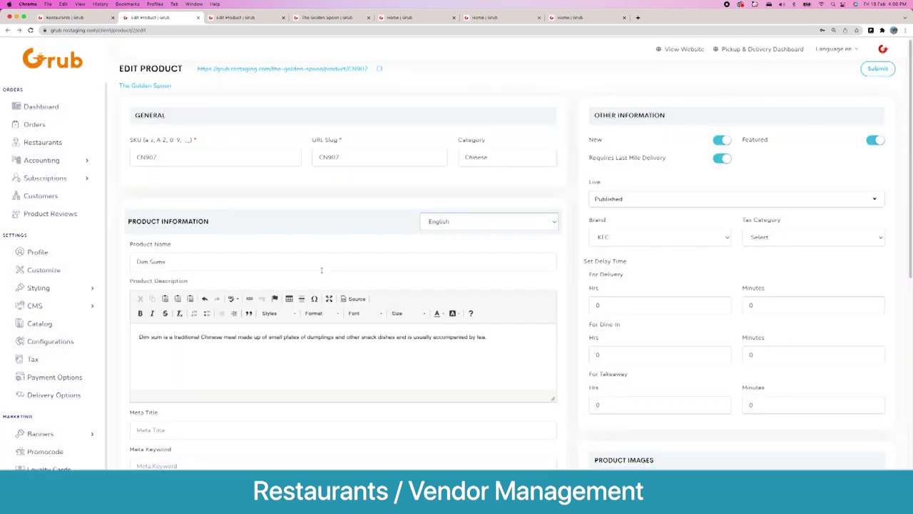
scroll(320, 267, down, 5)
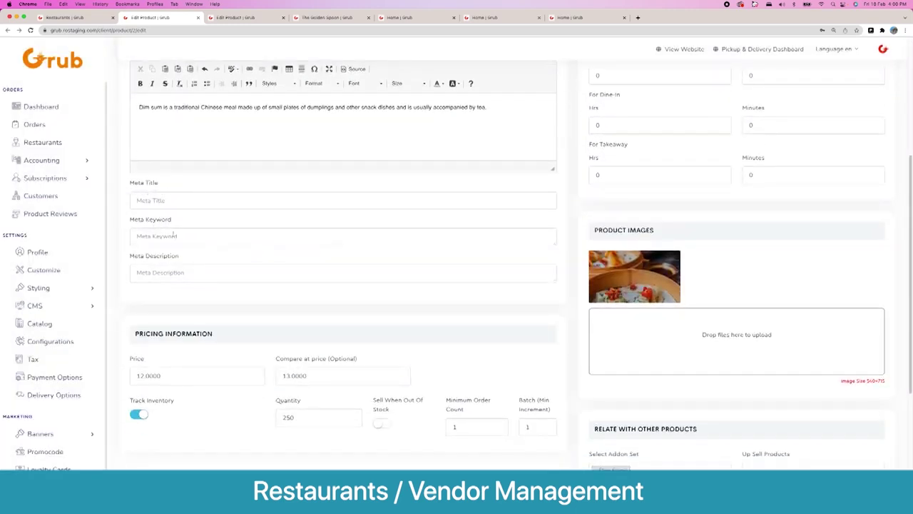
scroll(220, 265, down, 3)
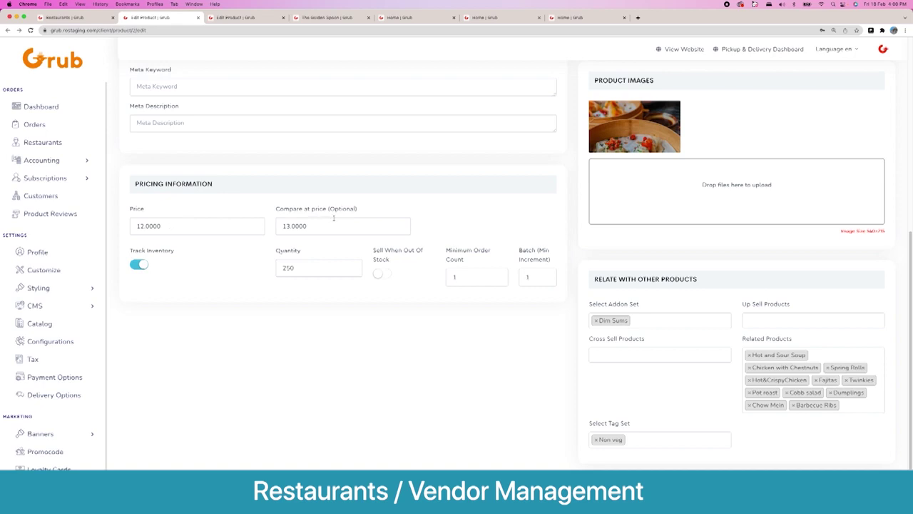
click(138, 266)
click(138, 267)
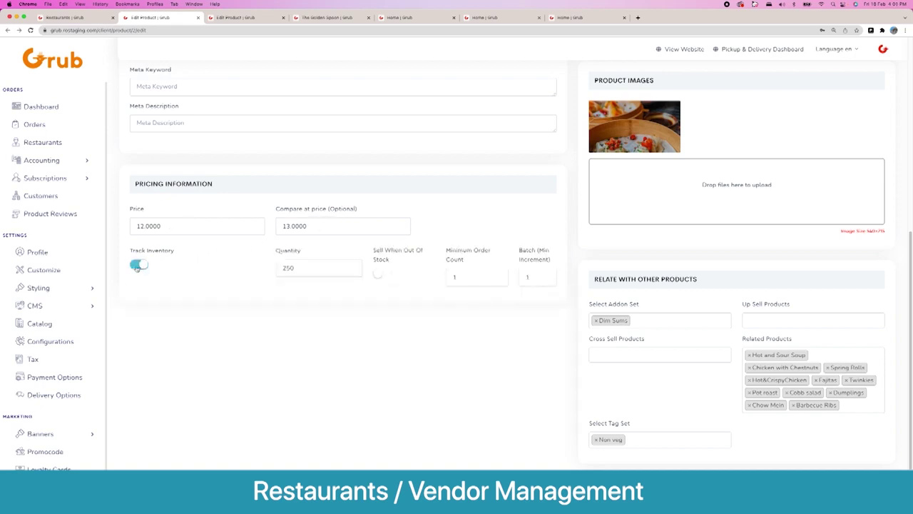